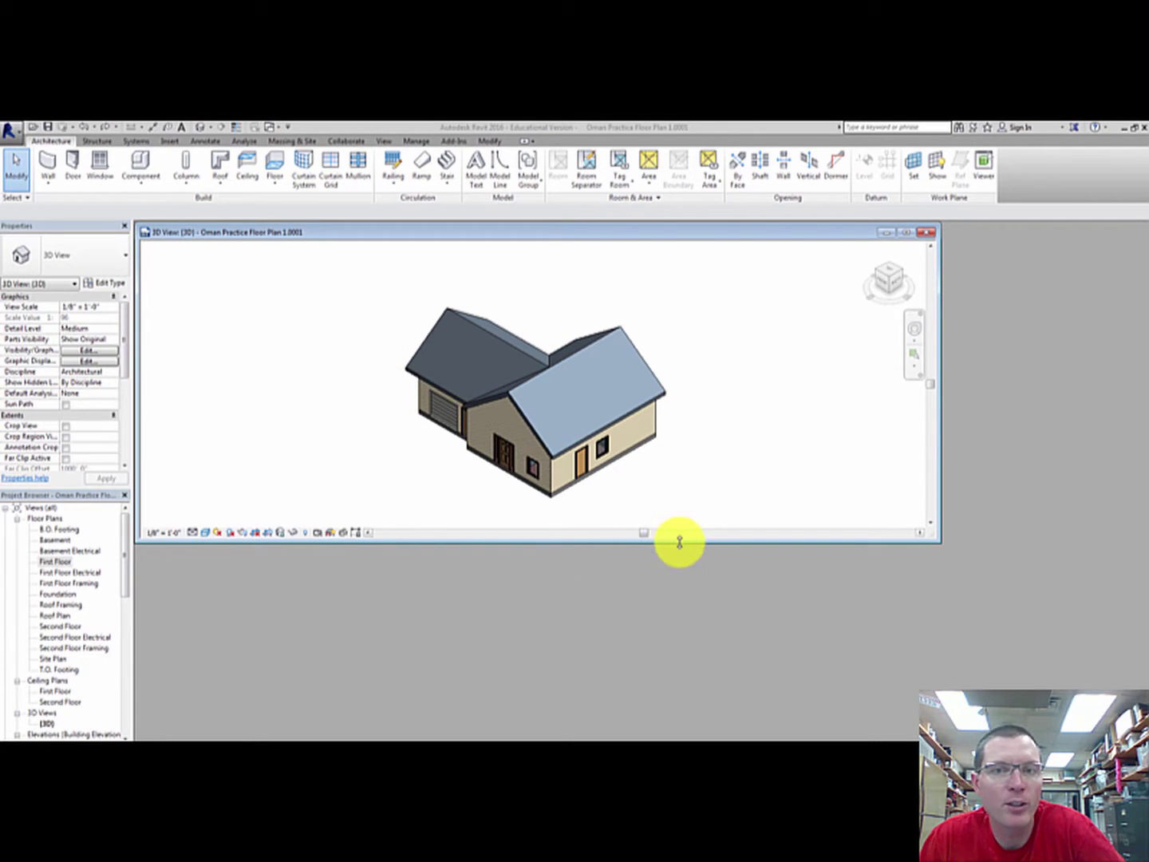
Enlarge the 3D view window to see the house model, and open sheet A1 - First Floor Plan.
left_click_drag(679, 542, 693, 679)
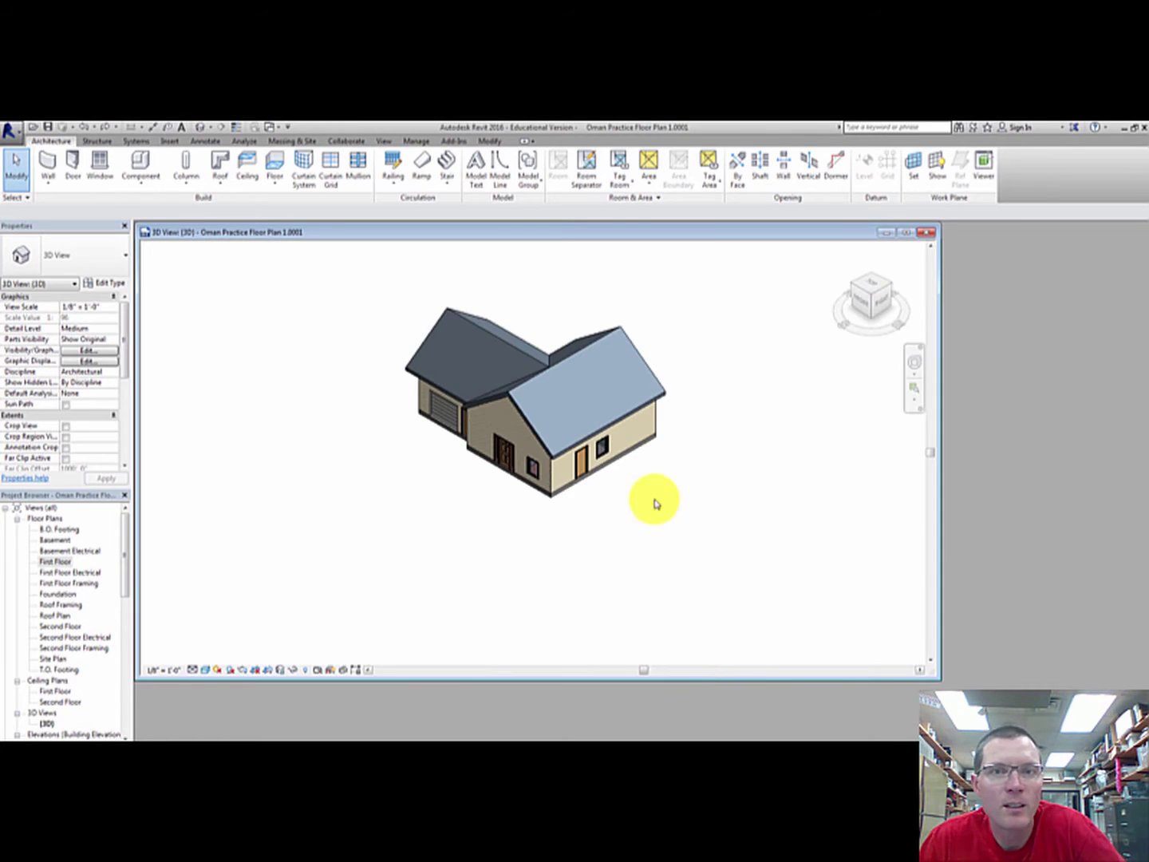
scroll(650, 372, "up", 5)
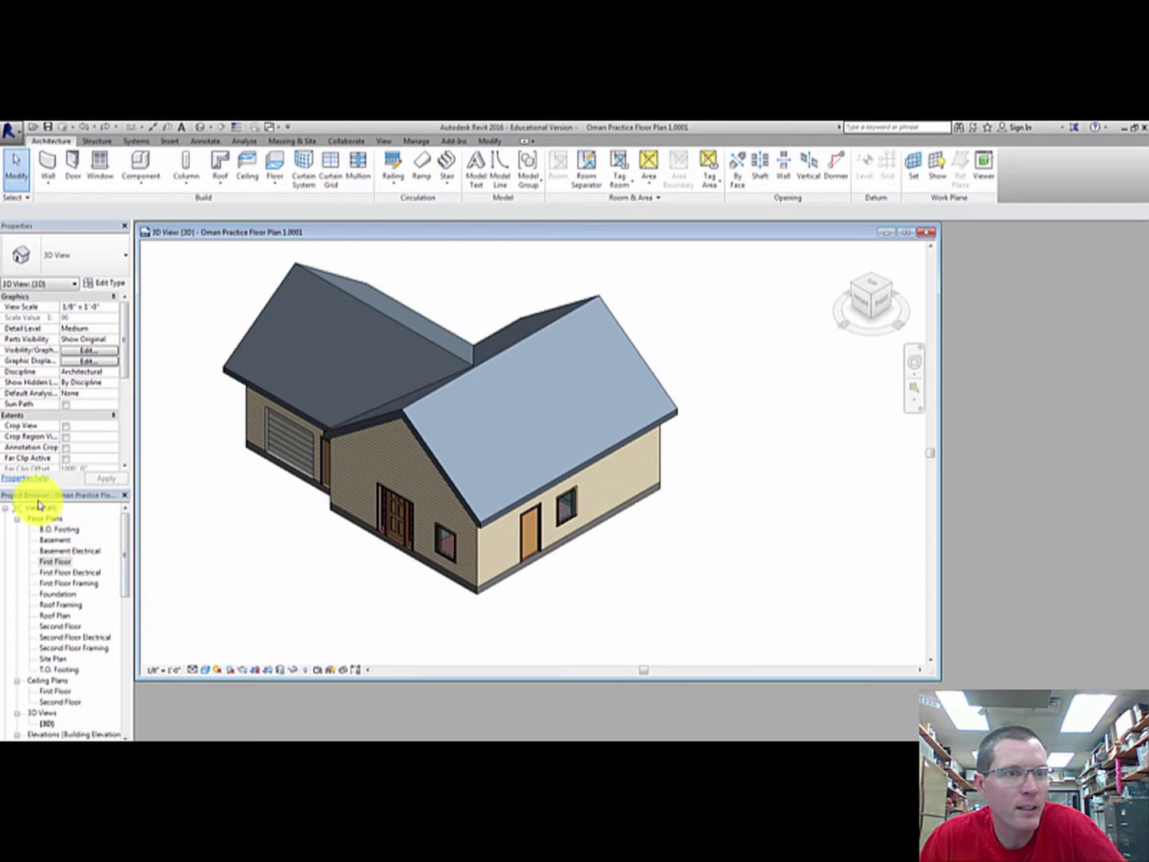
left_click_drag(125, 536, 147, 633)
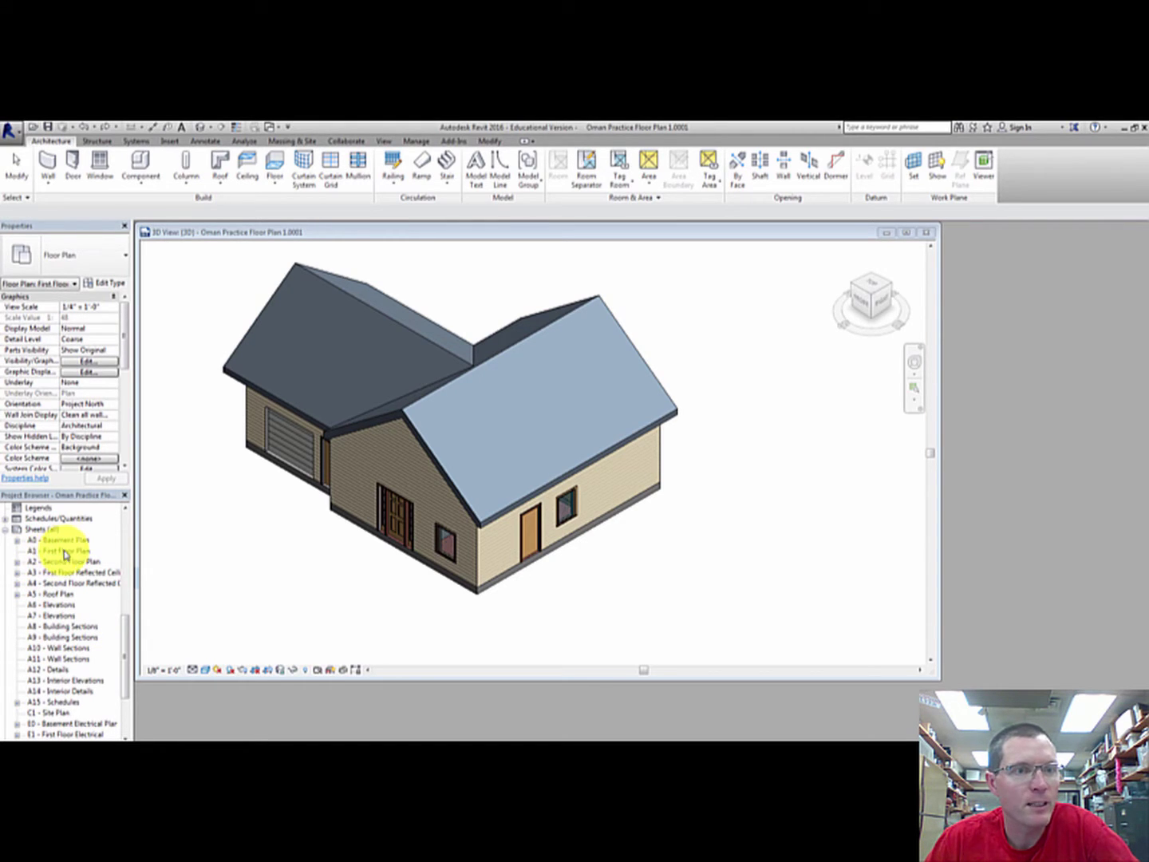
double_click(72, 549)
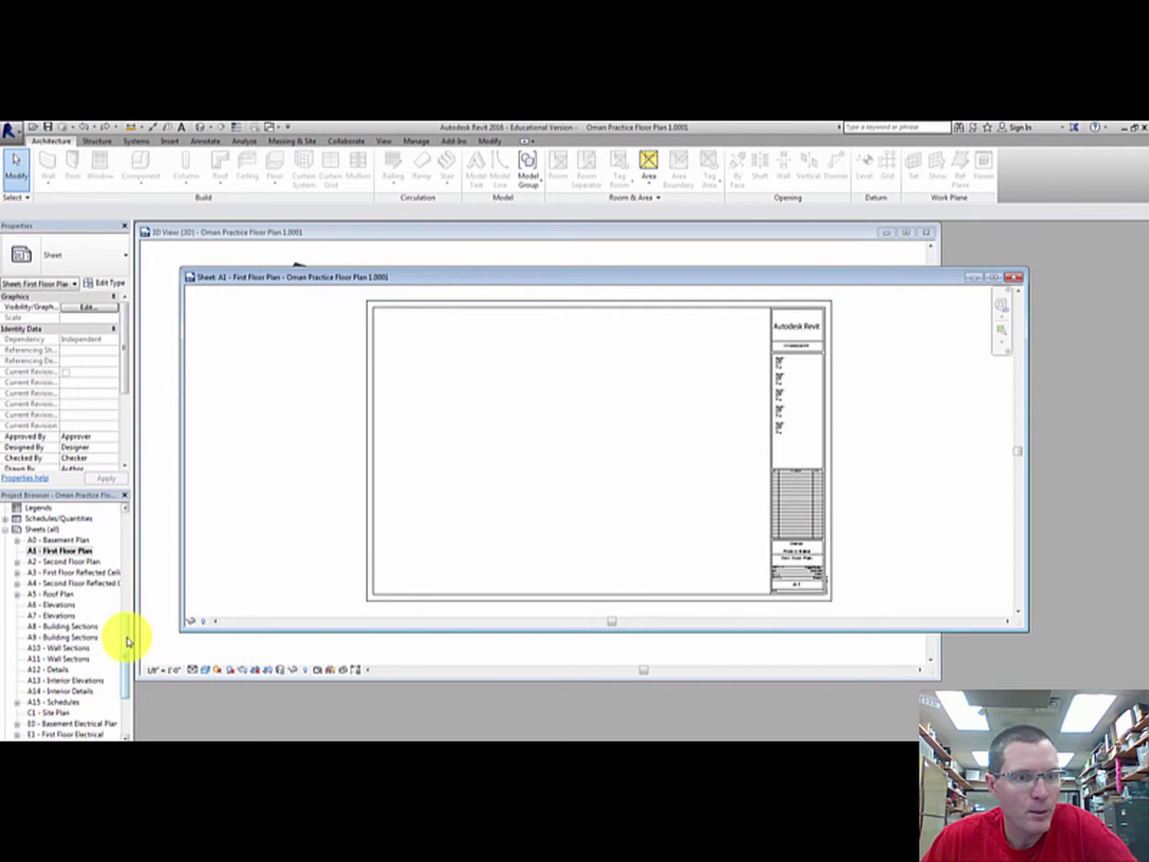
Place the First Floor plan view on sheet A1 inside the title block border.
left_click_drag(128, 642, 152, 539)
left_click(63, 561)
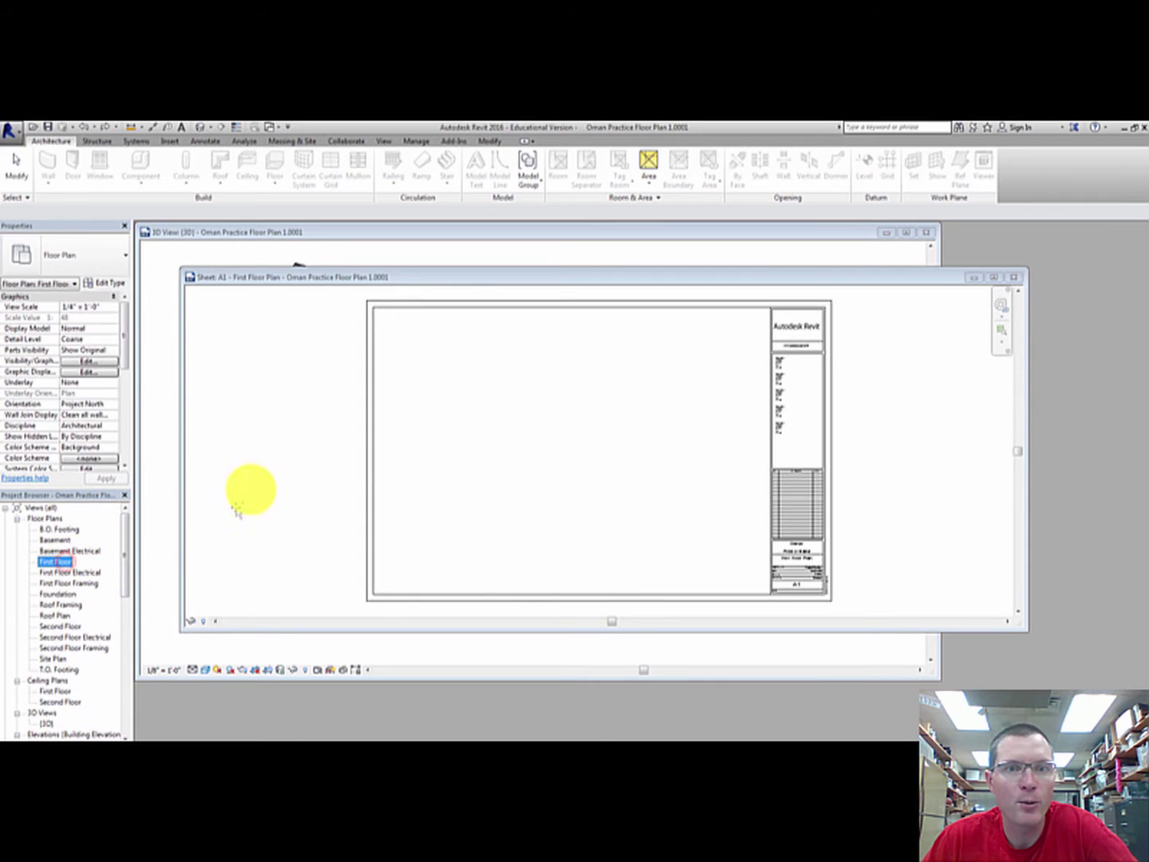
left_click_drag(248, 504, 607, 443)
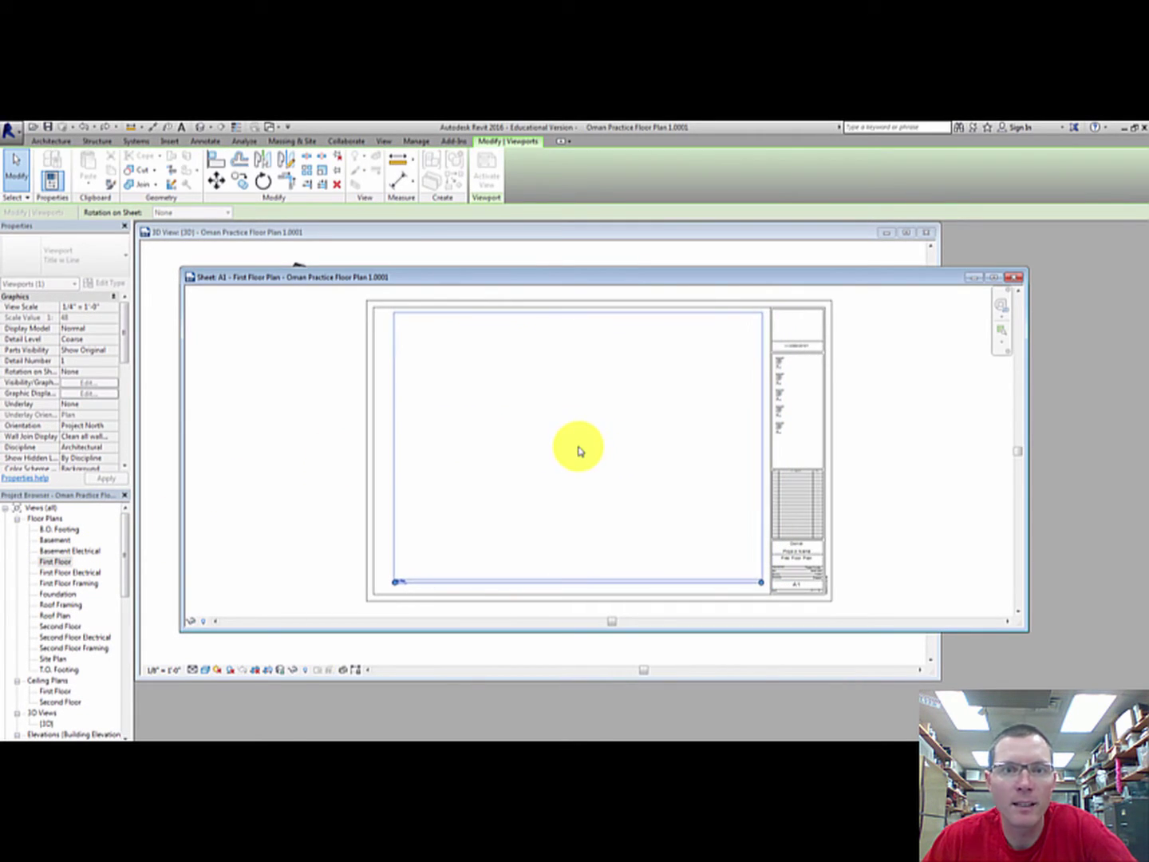
left_click(579, 448)
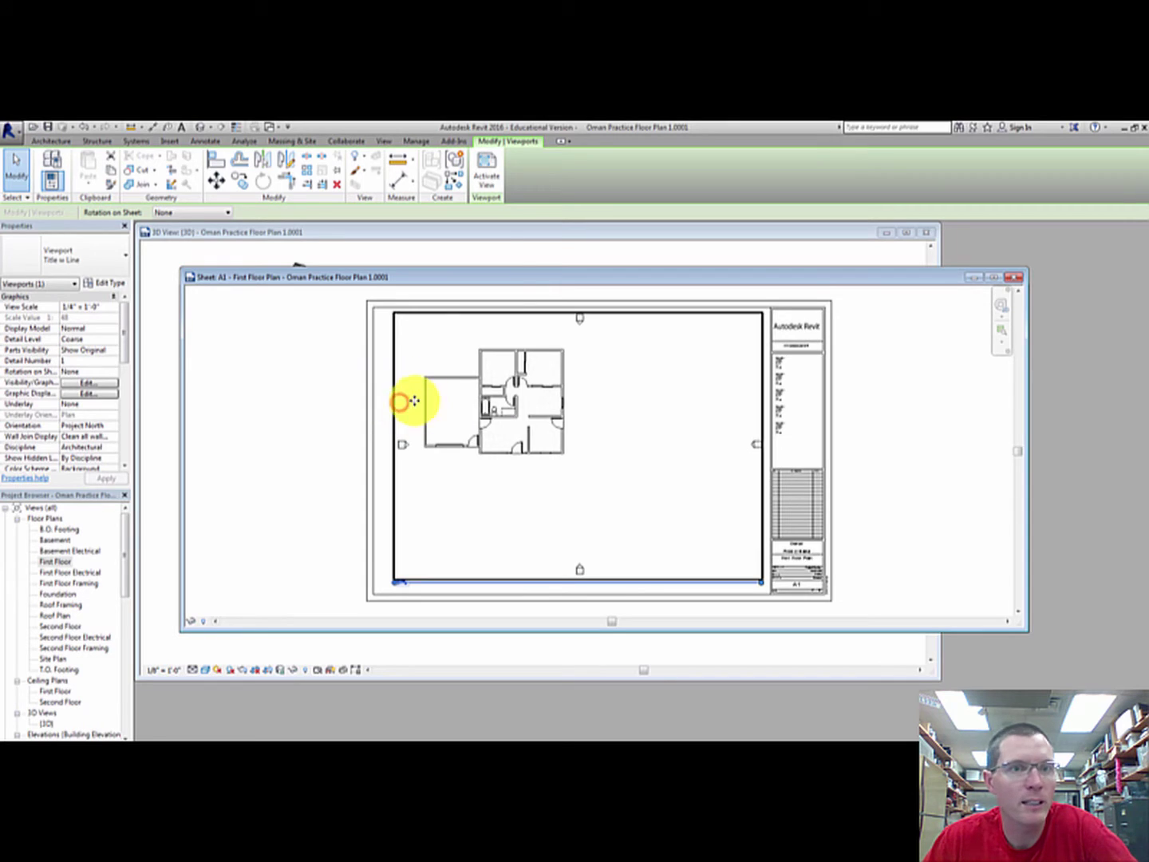
Set the First Floor viewport's scale to 1/2" = 1'-0" and move it so the plan sits inside the sheet border.
left_click(84, 307)
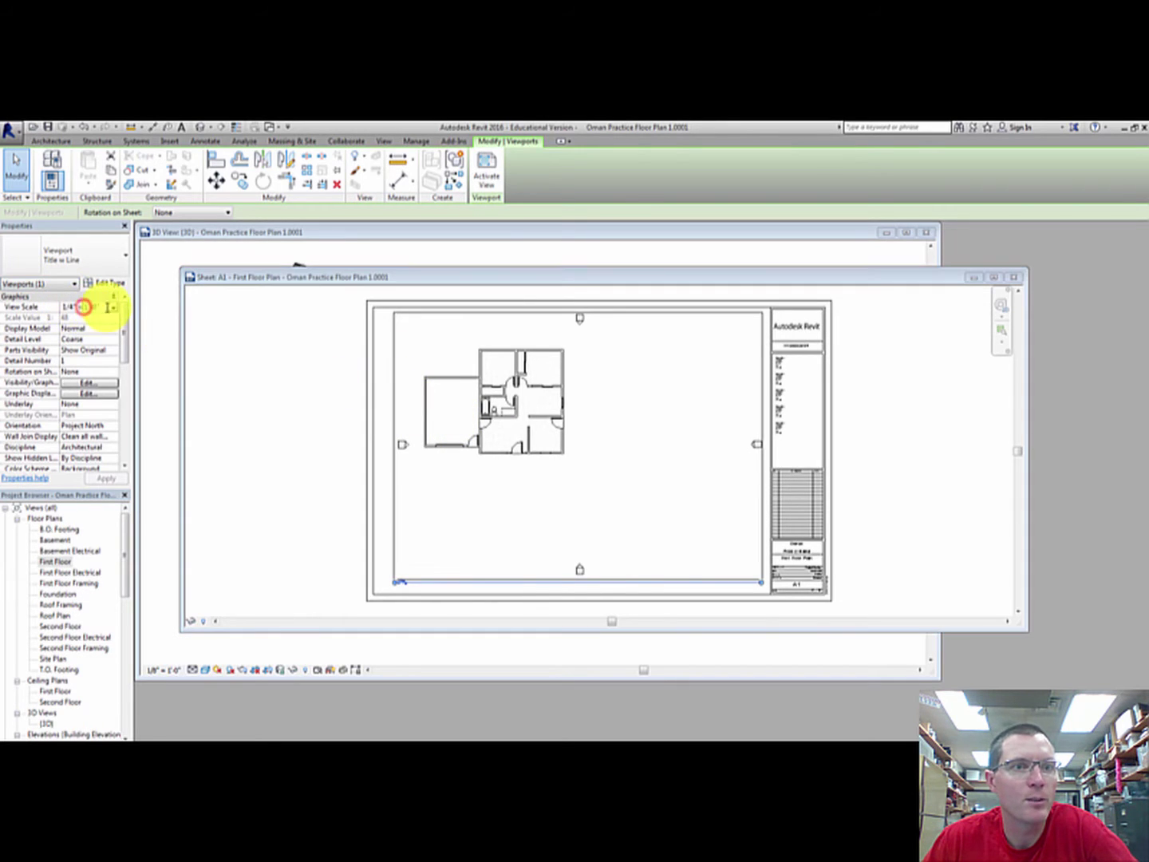
left_click(113, 308)
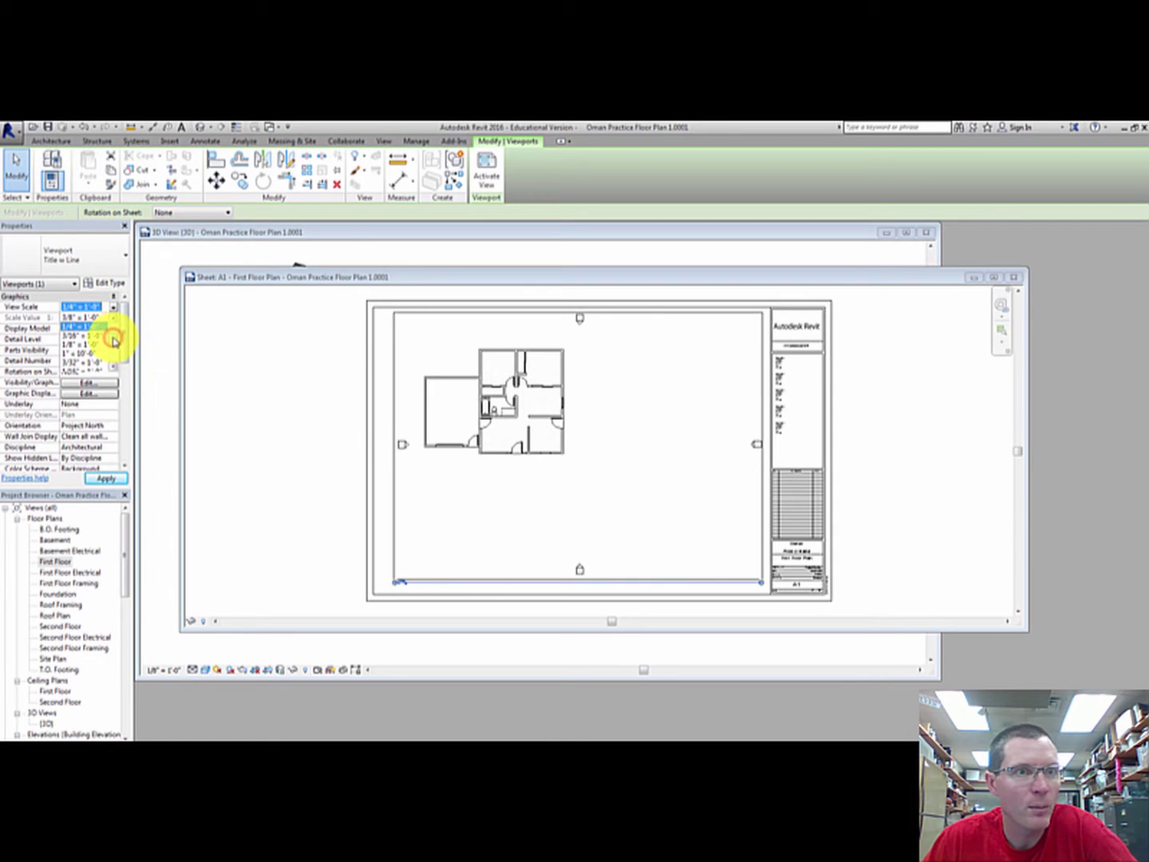
left_click(114, 340)
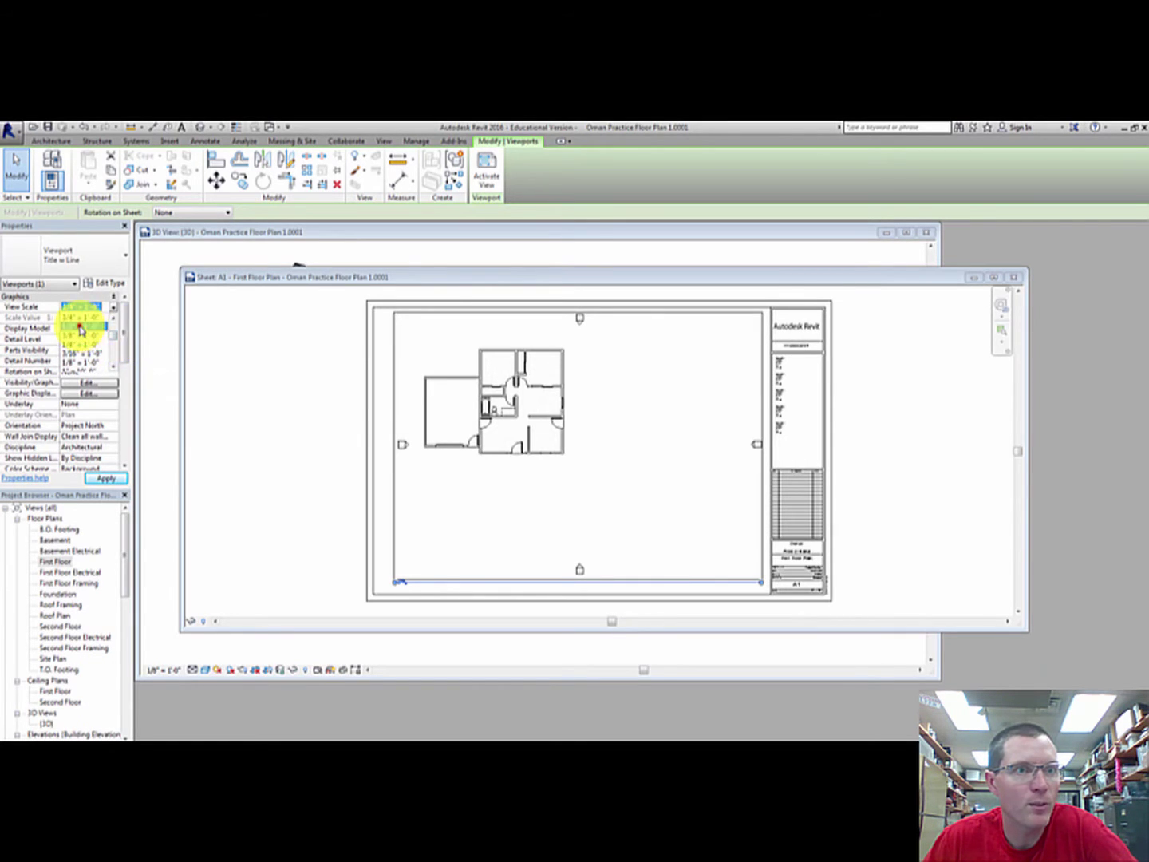
left_click(79, 327)
scroll(598, 582, "down", 2)
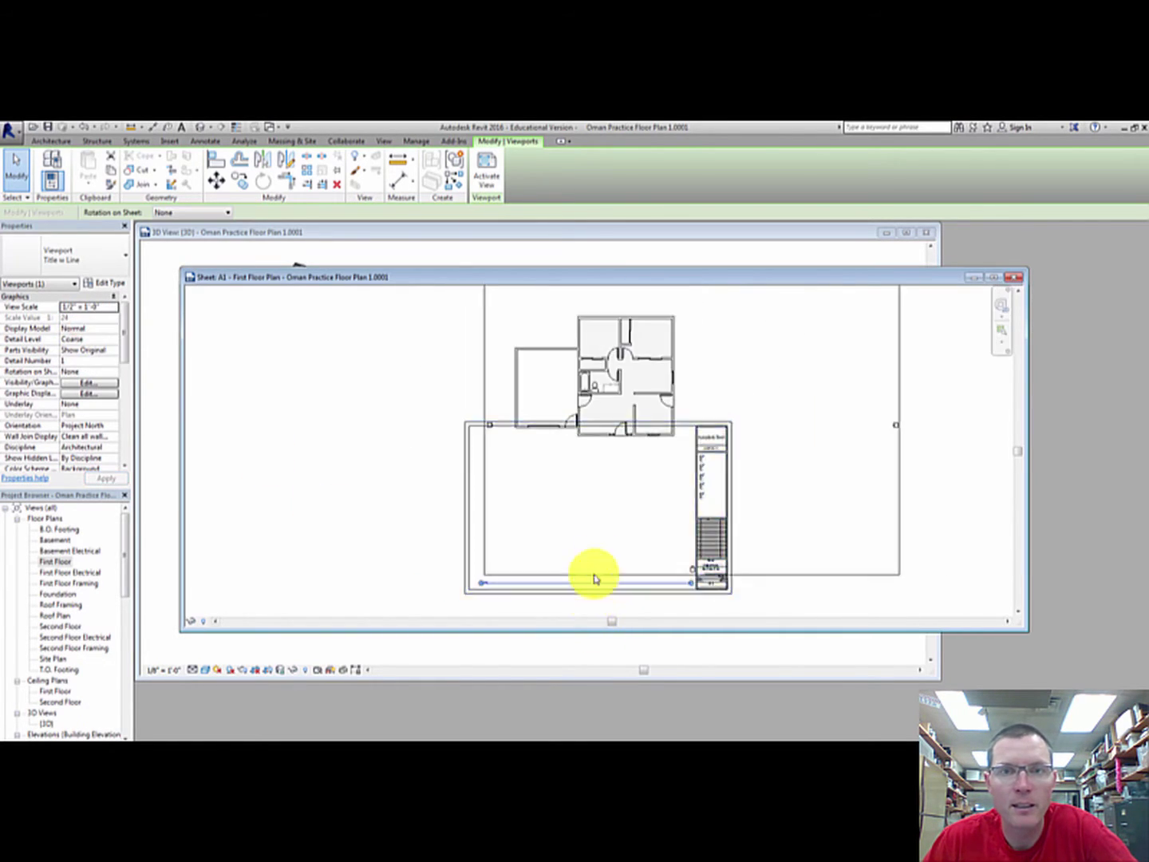
left_click_drag(687, 400, 682, 506)
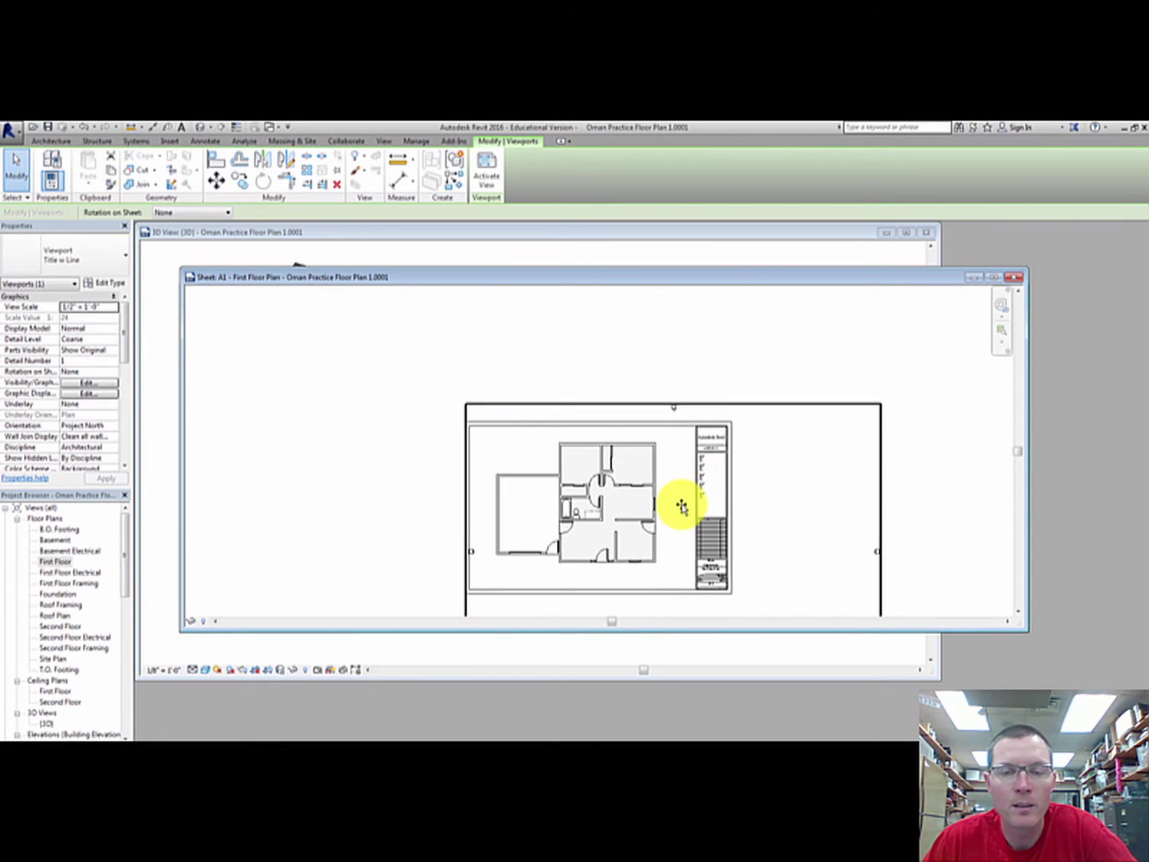
scroll(684, 364, "down", 1)
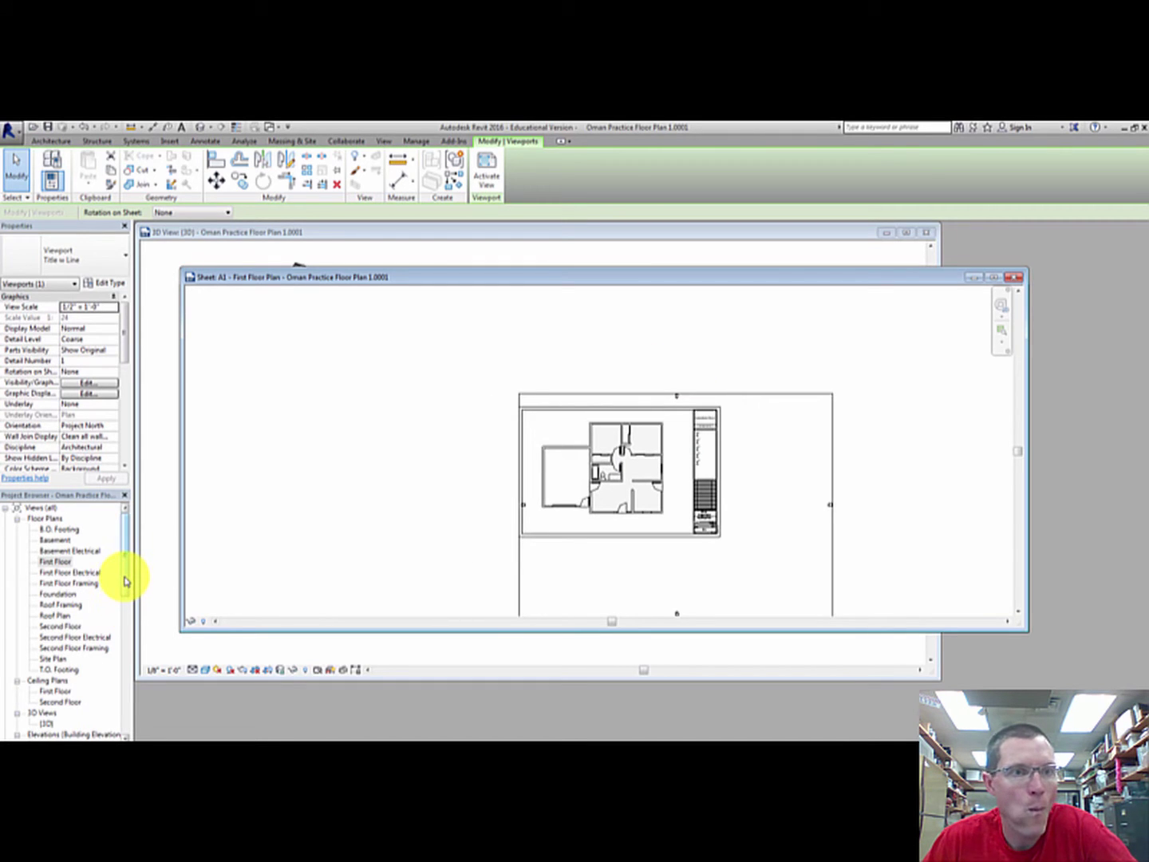
Open sheet A6 - Elevations and place the East elevation on the upper half of the sheet.
left_click_drag(124, 581, 125, 665)
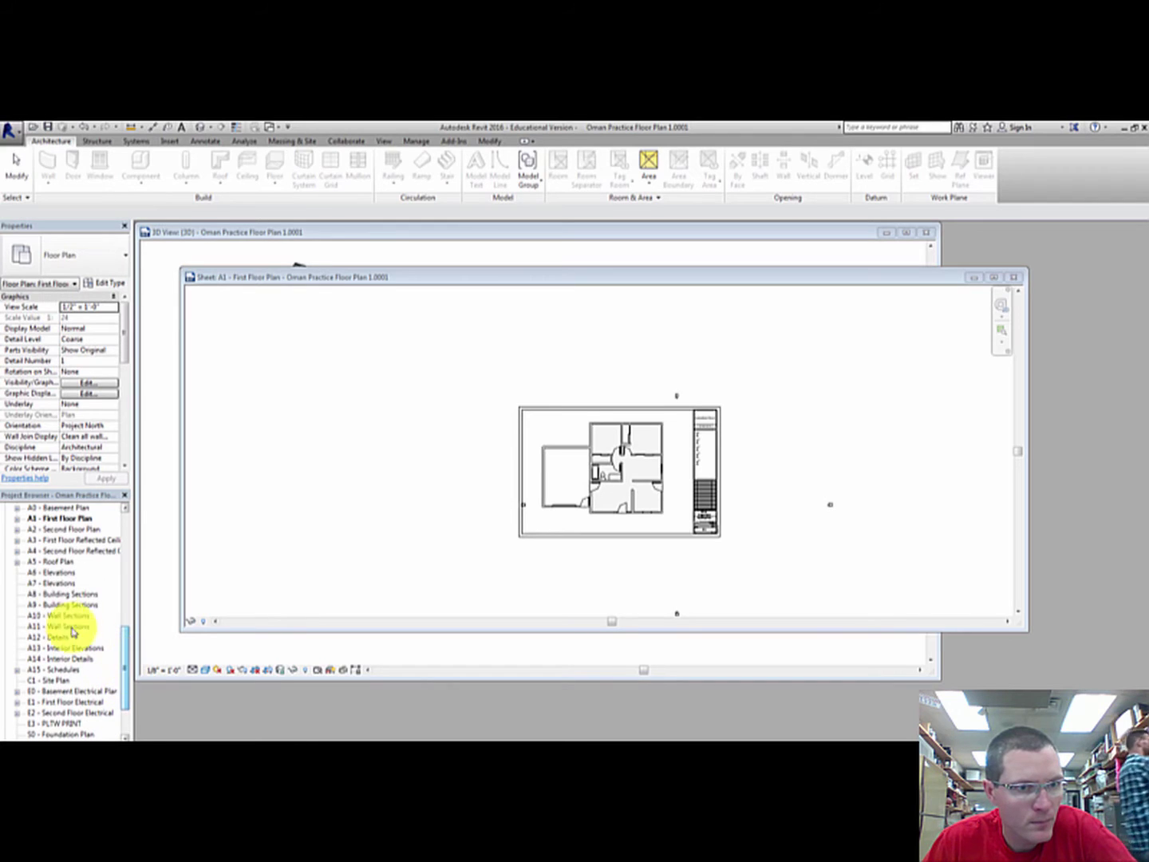
double_click(54, 573)
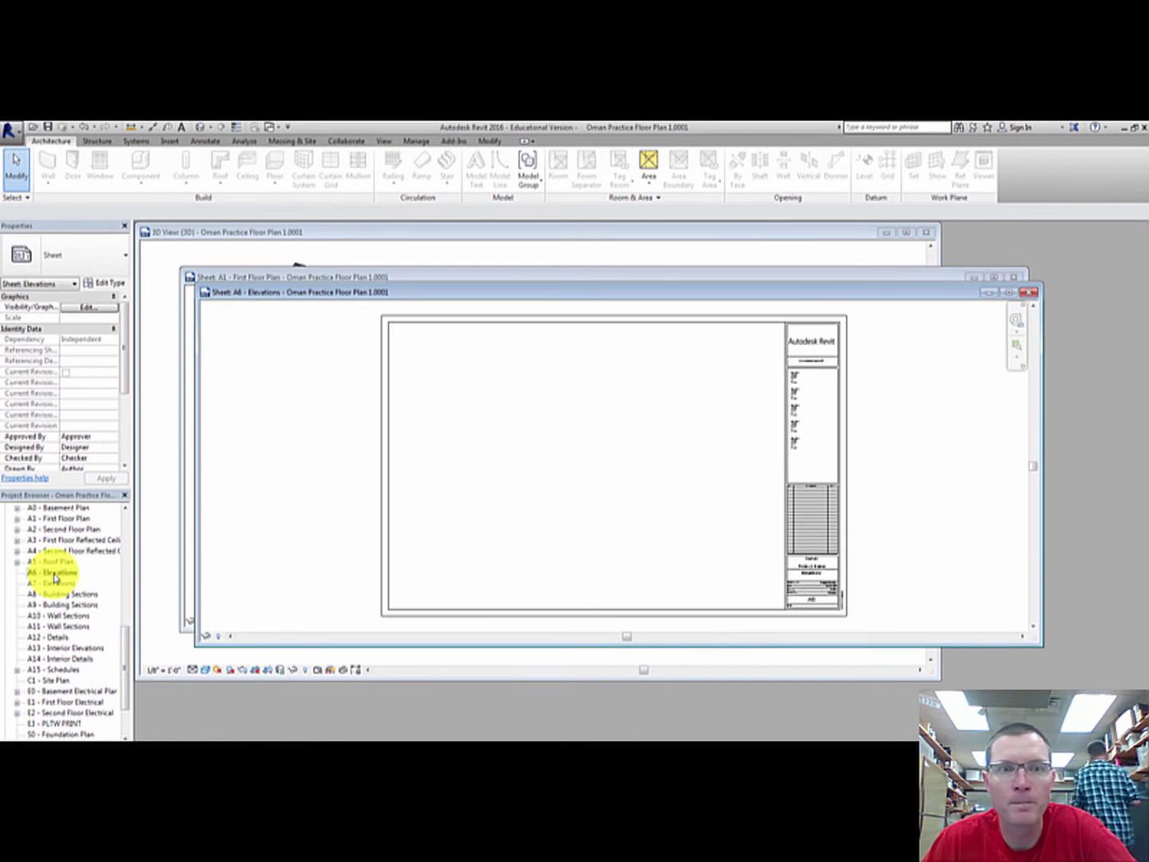
left_click(124, 656)
left_click_drag(124, 656, 129, 598)
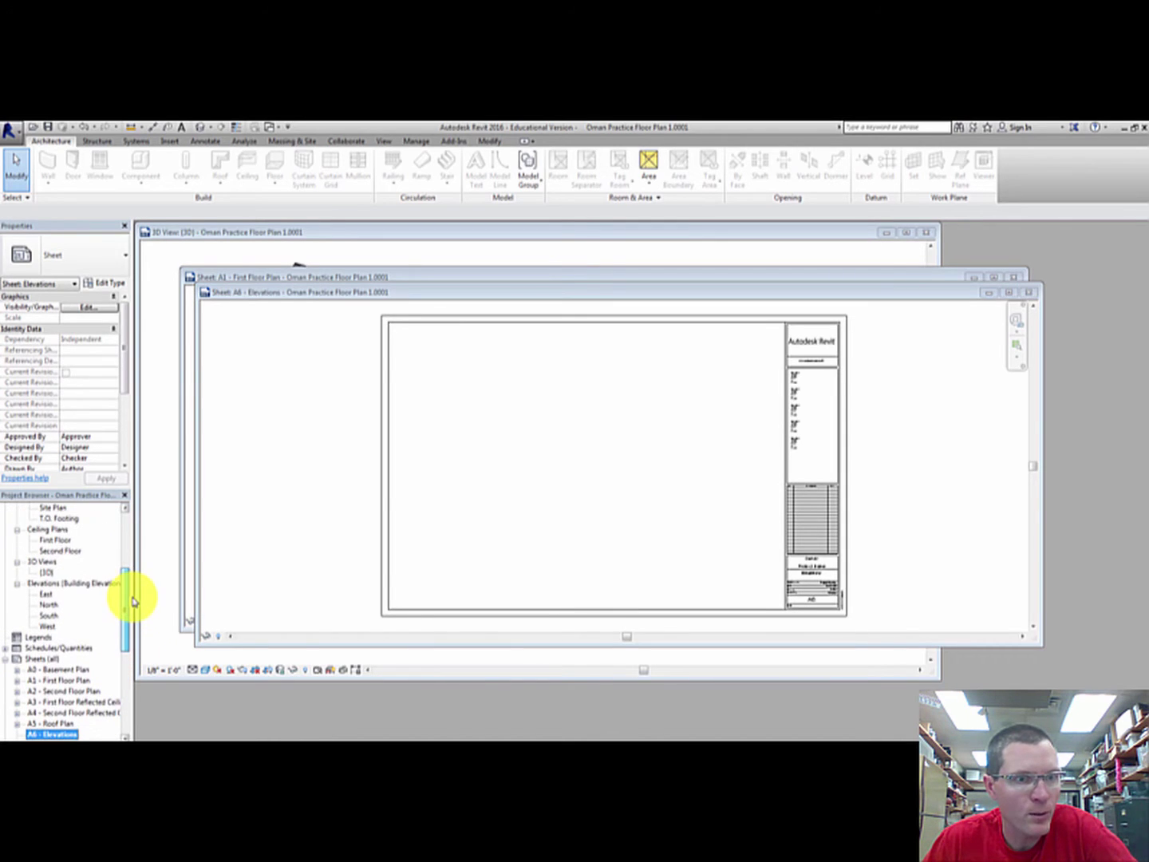
left_click(46, 593)
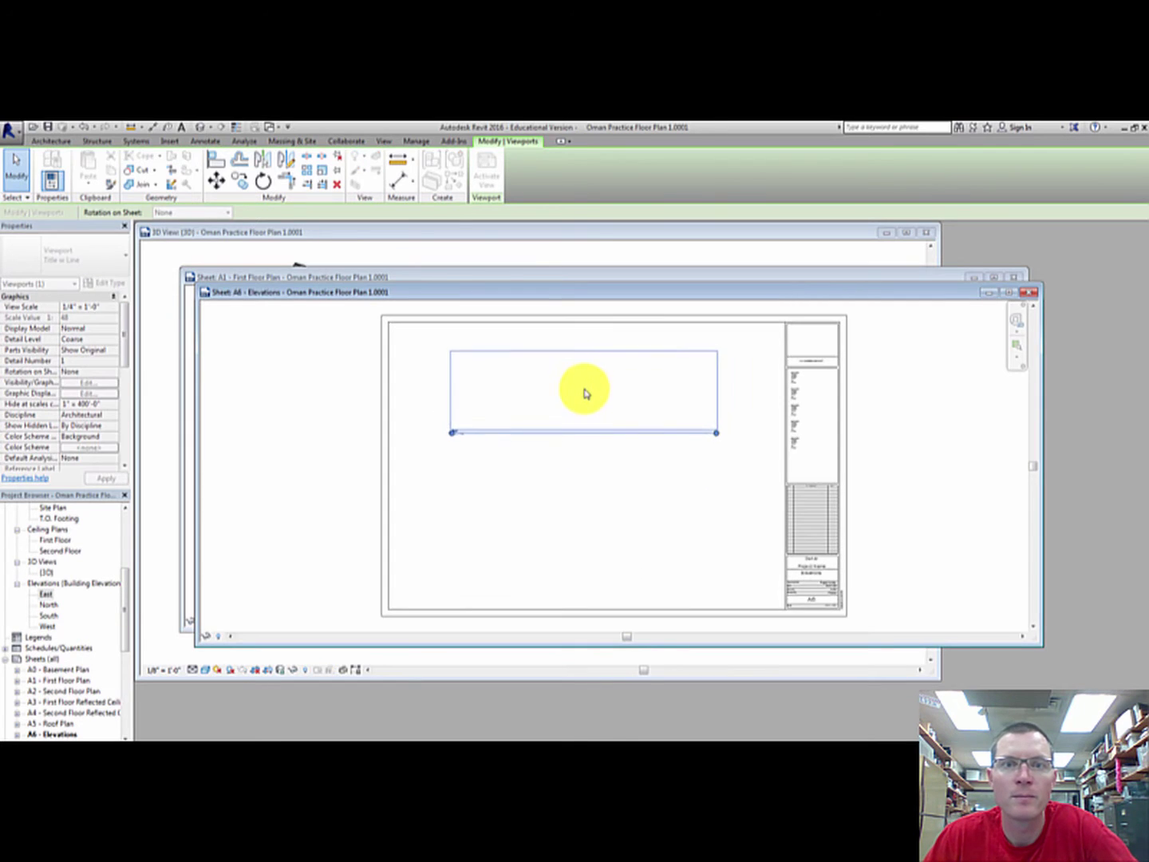
left_click(582, 391)
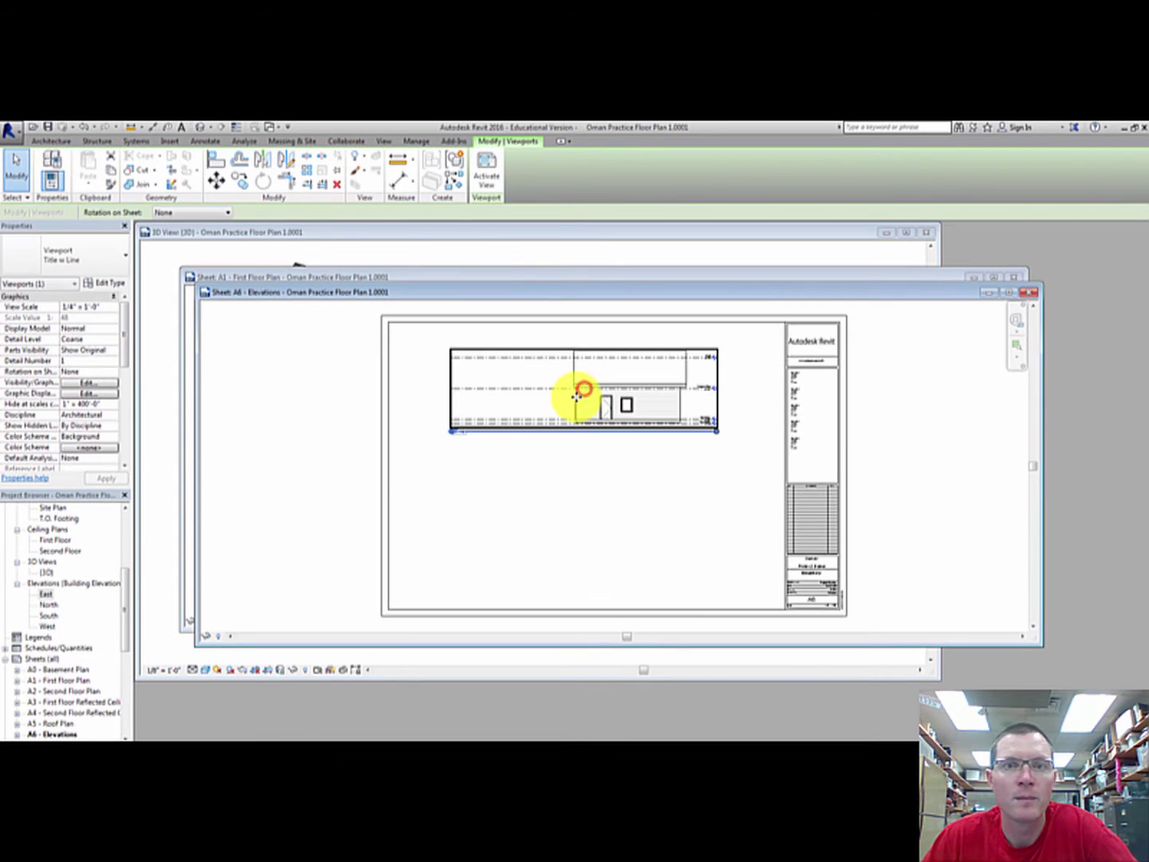
Set the East elevation viewport's scale to 1/2" = 1'-0" and move it so the house fits in the sheet's upper half.
left_click(114, 310)
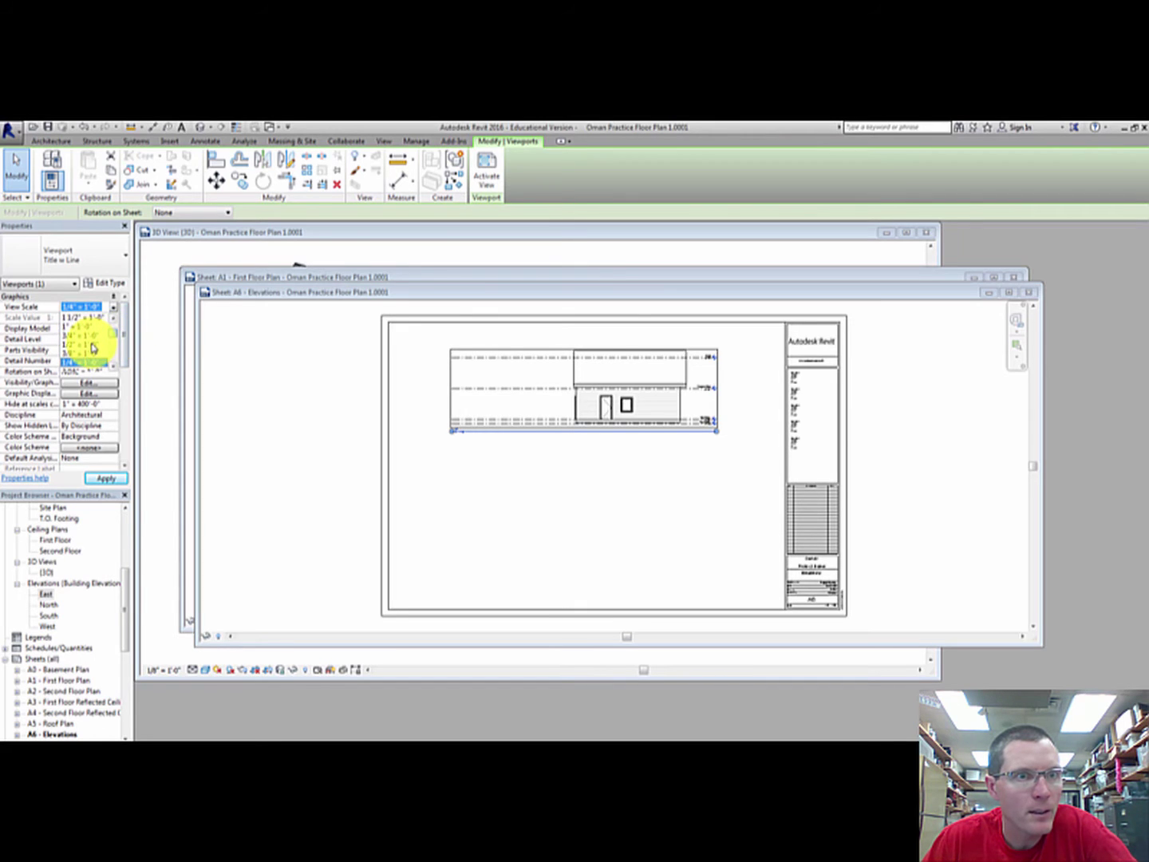
left_click(94, 348)
left_click(97, 481)
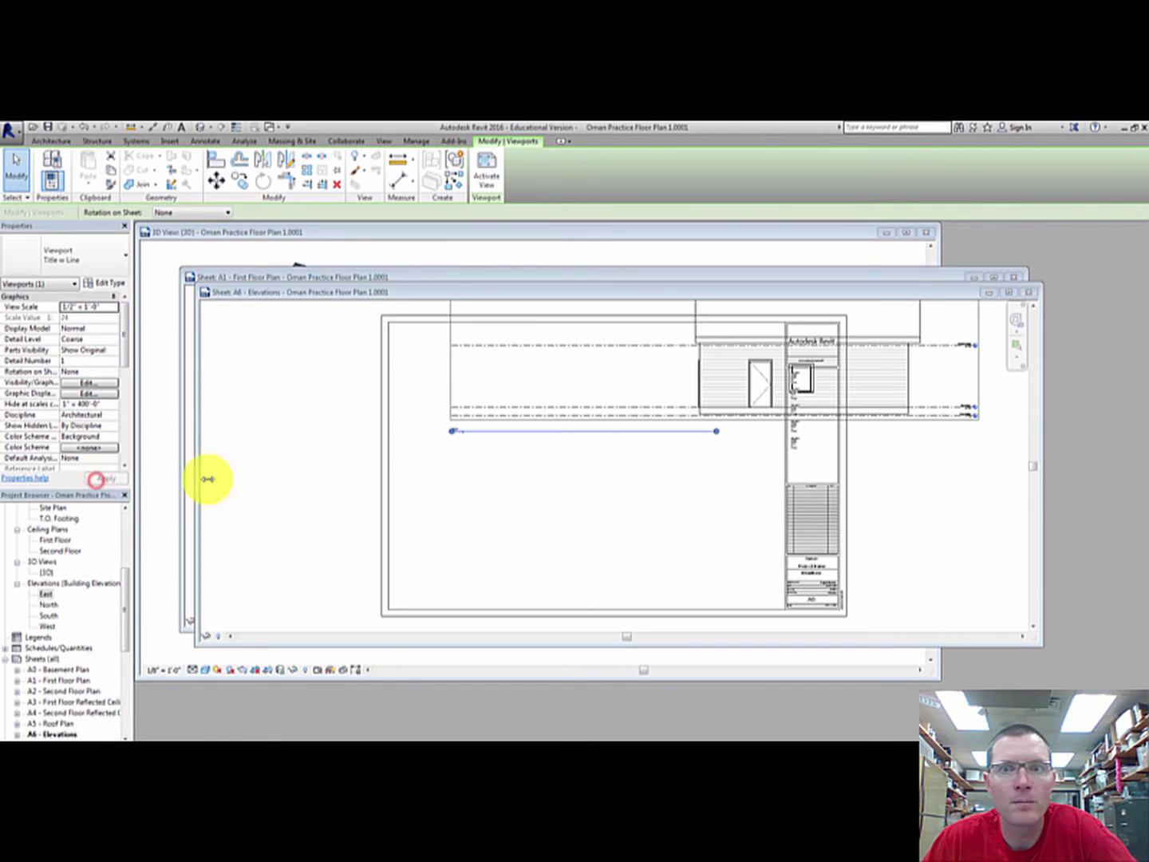
scroll(605, 464, "down", 2)
mouse_move(636, 410)
left_mouse_down()
mouse_move(560, 447)
mouse_move(537, 439)
mouse_move(632, 429)
left_mouse_up()
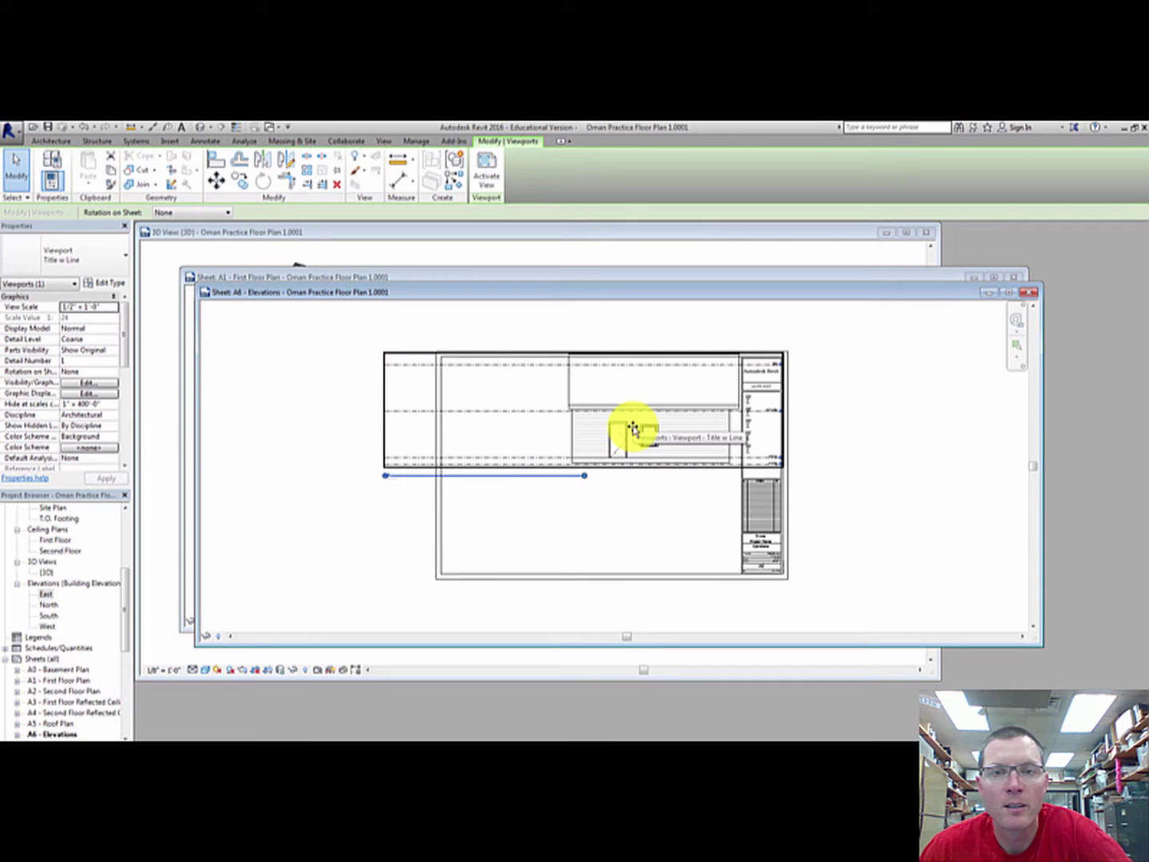
left_click(649, 499)
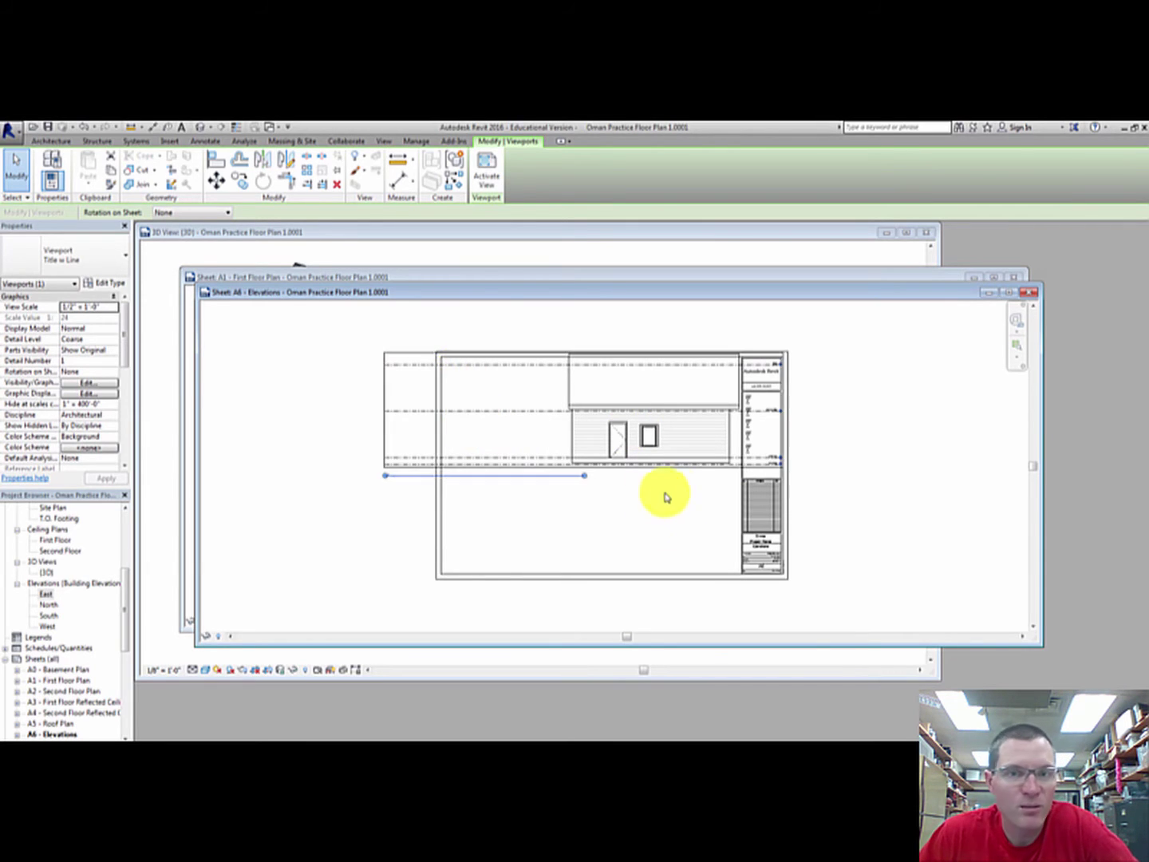
Place the North elevation on sheet A6 below the East elevation.
left_click(126, 598)
scroll(96, 596, "down", 1)
left_click_drag(48, 573, 572, 522)
left_click(595, 519)
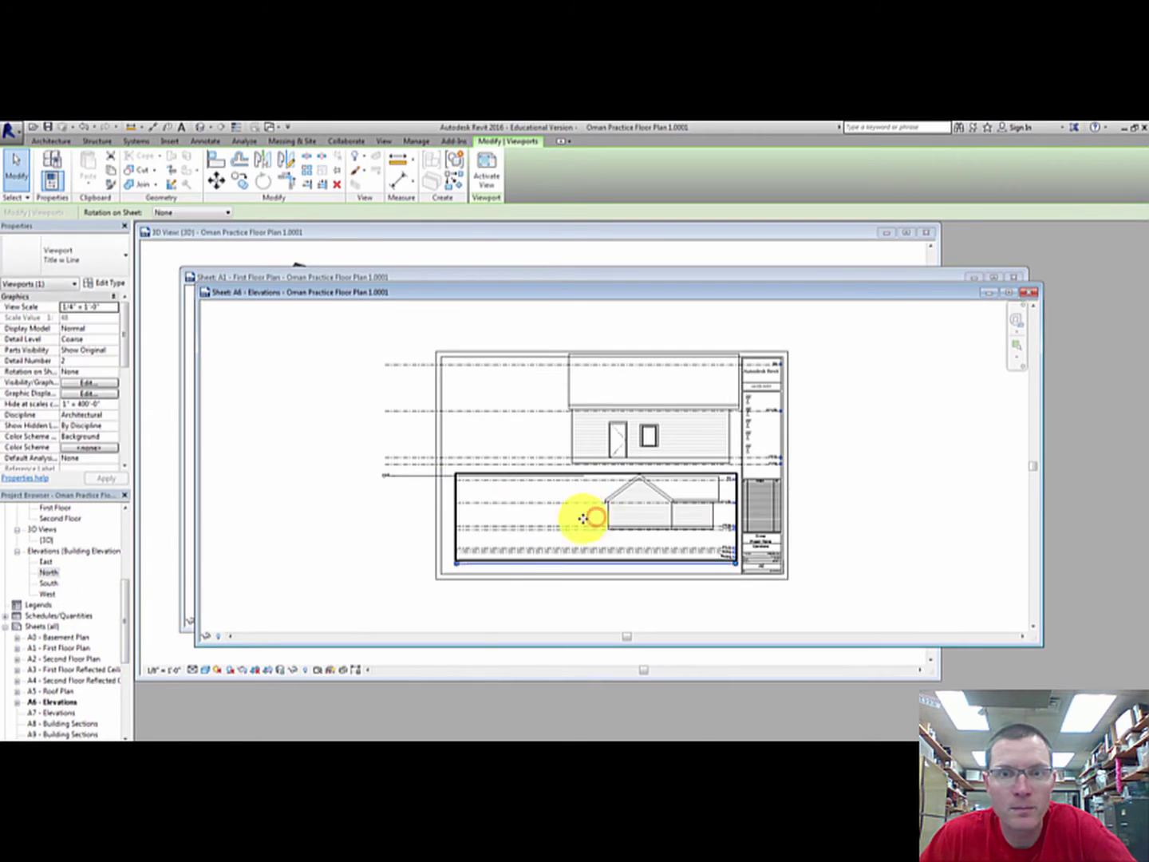
Set the North elevation viewport's scale to 1/2" = 1'-0" and move the house directly below the East elevation.
left_click(115, 308)
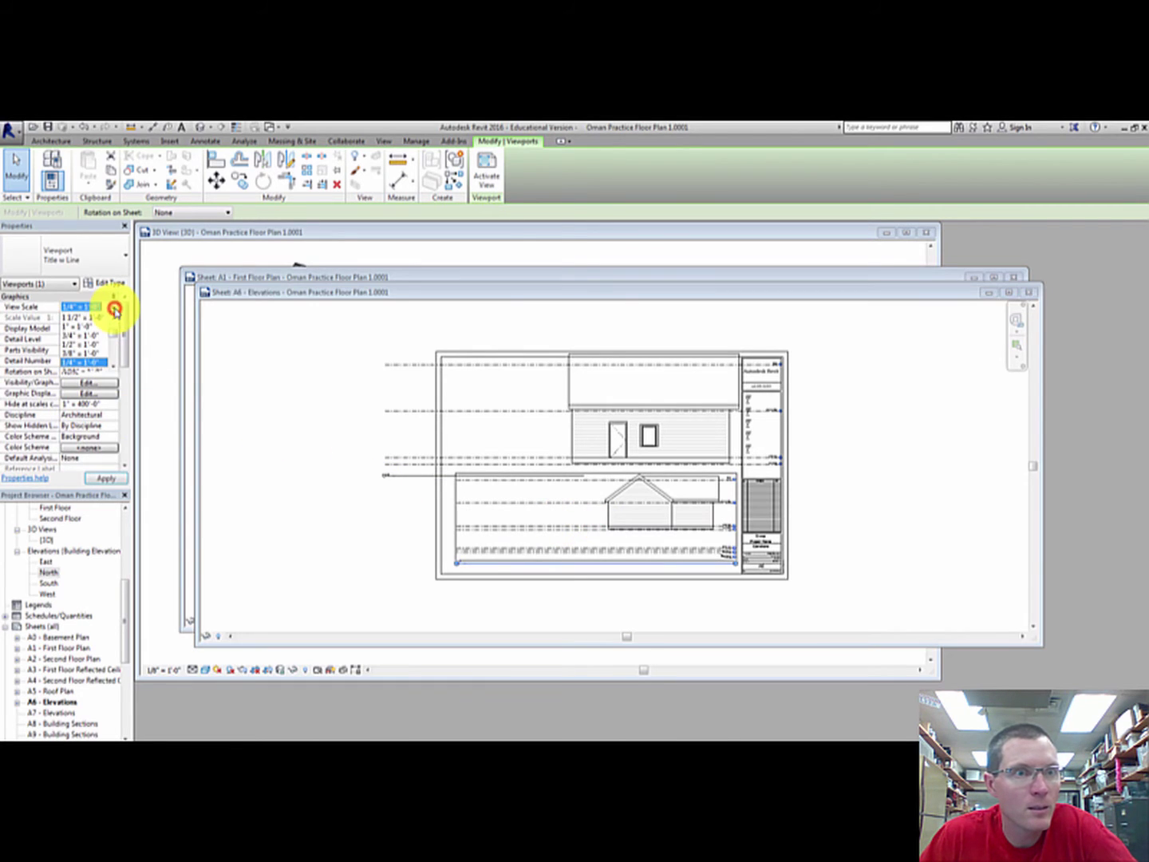
left_click(86, 349)
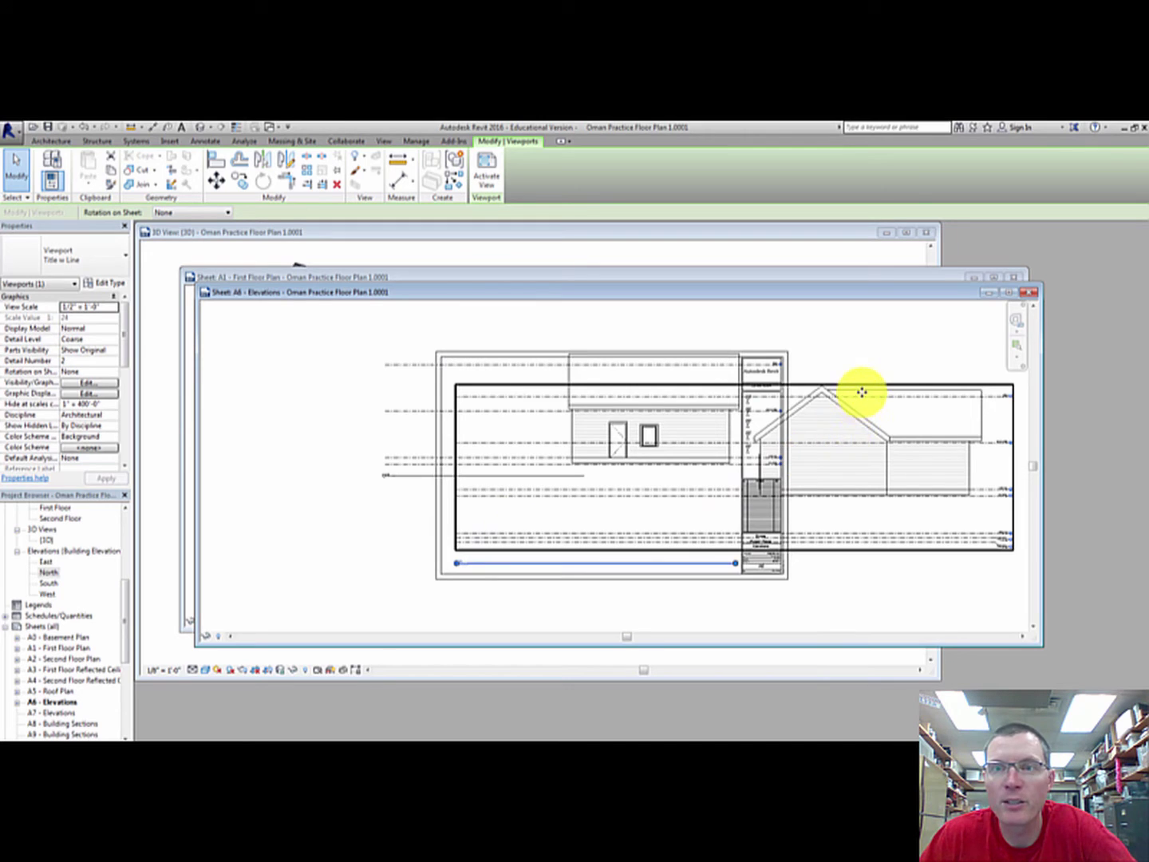
left_click_drag(862, 391, 608, 476)
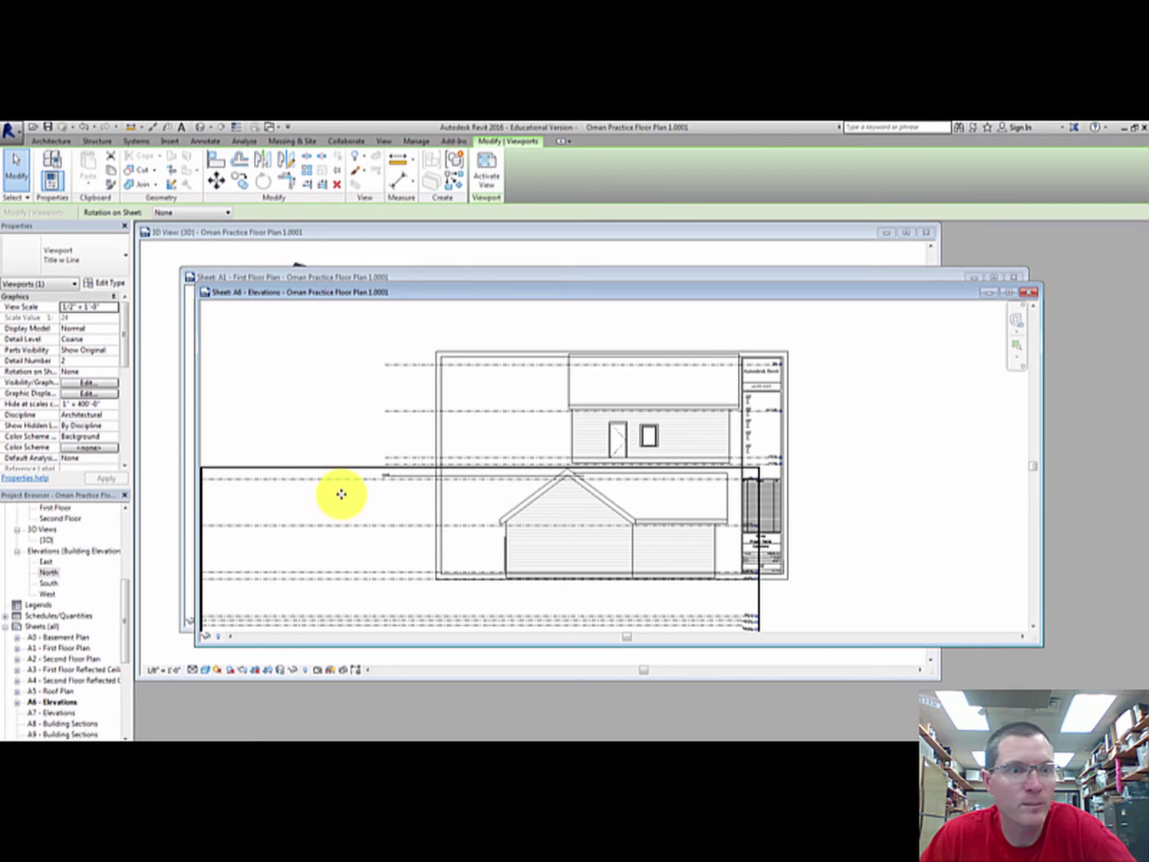
Create a new sheet with the B 11 x 17 Horizontal titleblock, find it in the sheet list, and close its window.
left_click_drag(126, 607, 129, 614)
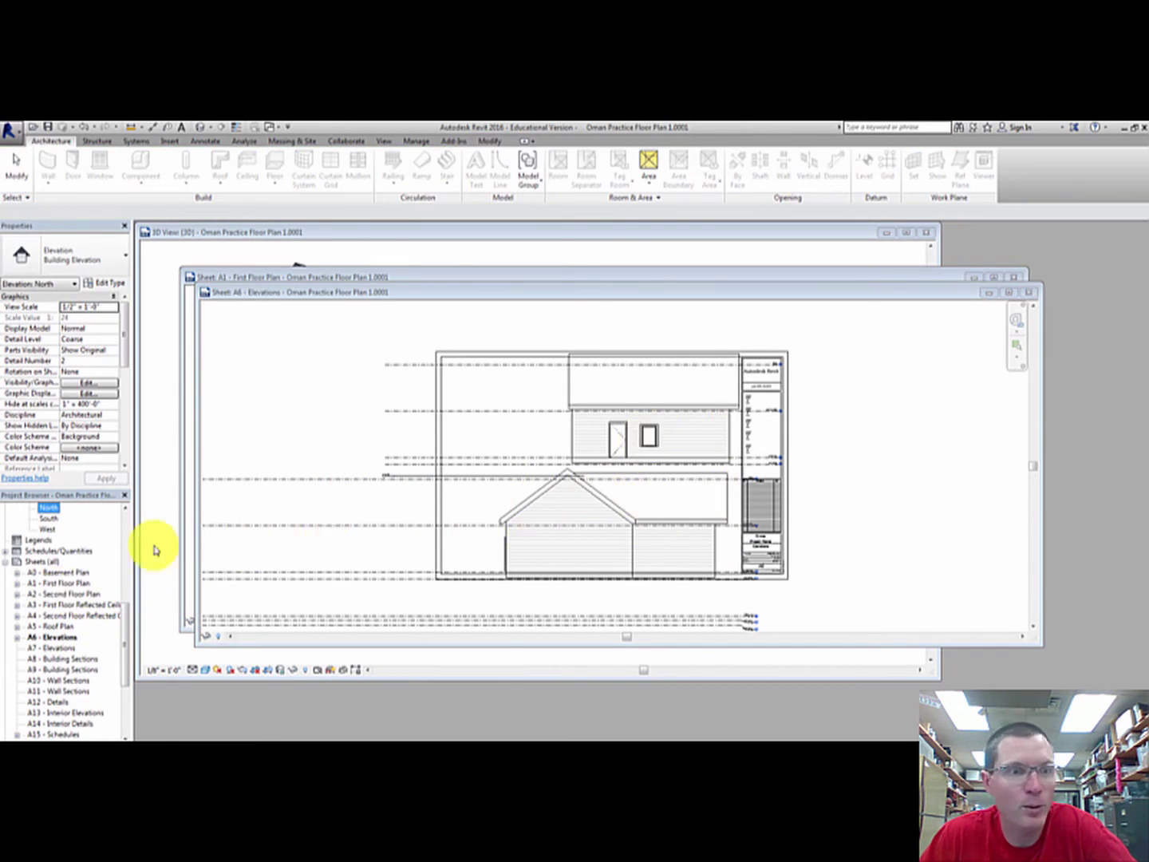
right_click(38, 563)
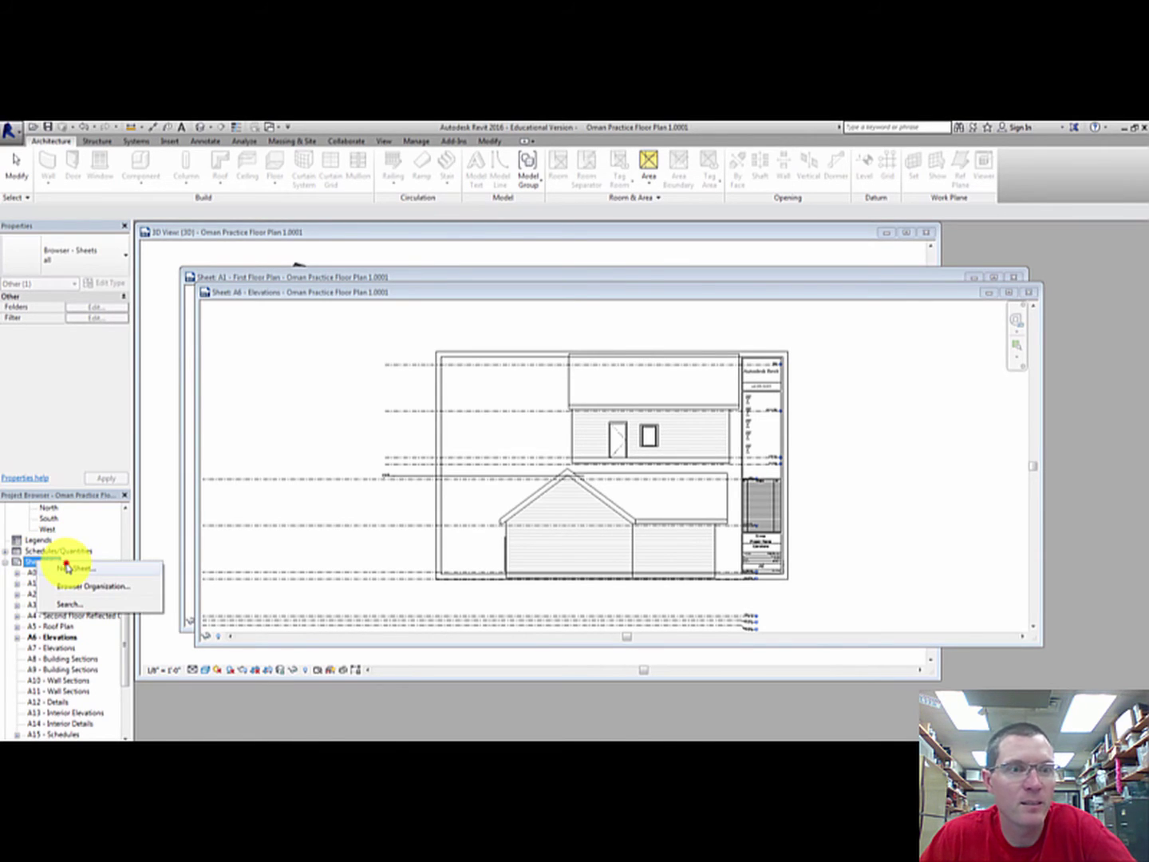
left_click(67, 568)
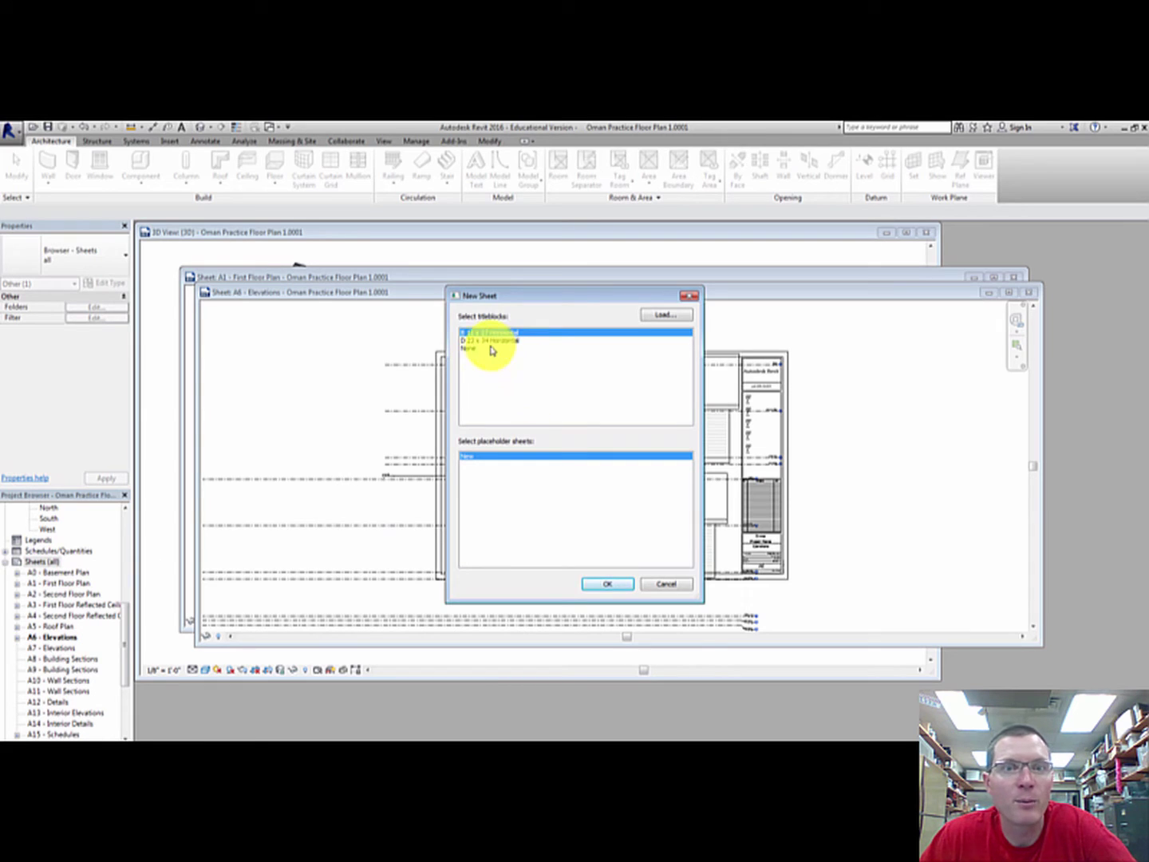
left_click(600, 581)
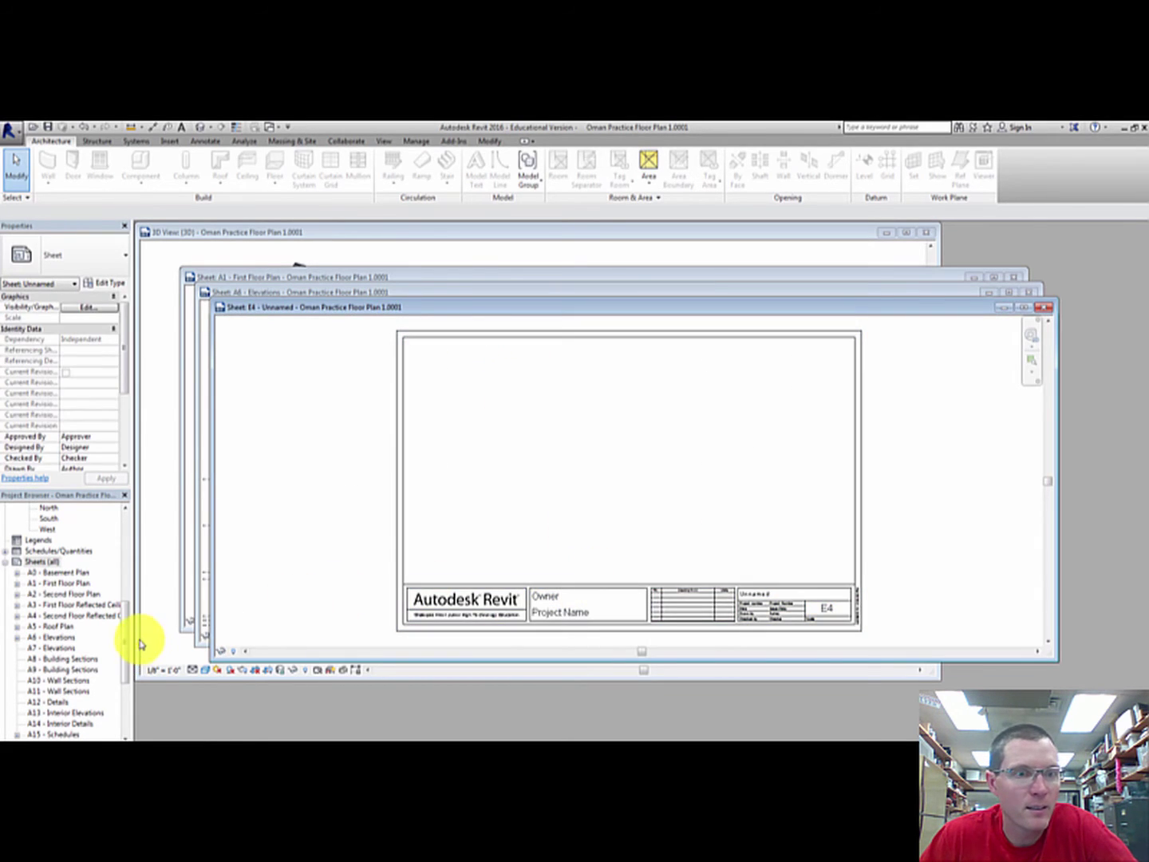
left_click_drag(129, 639, 131, 686)
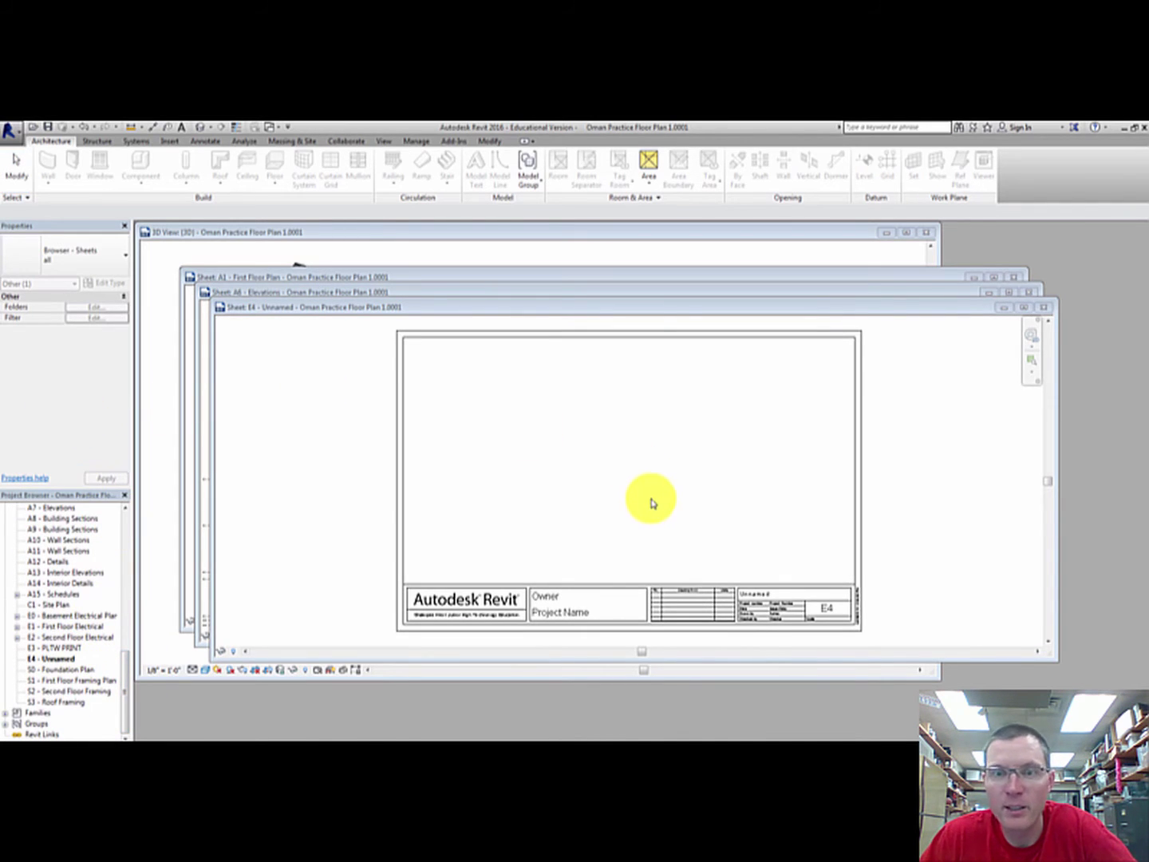
left_click(1044, 308)
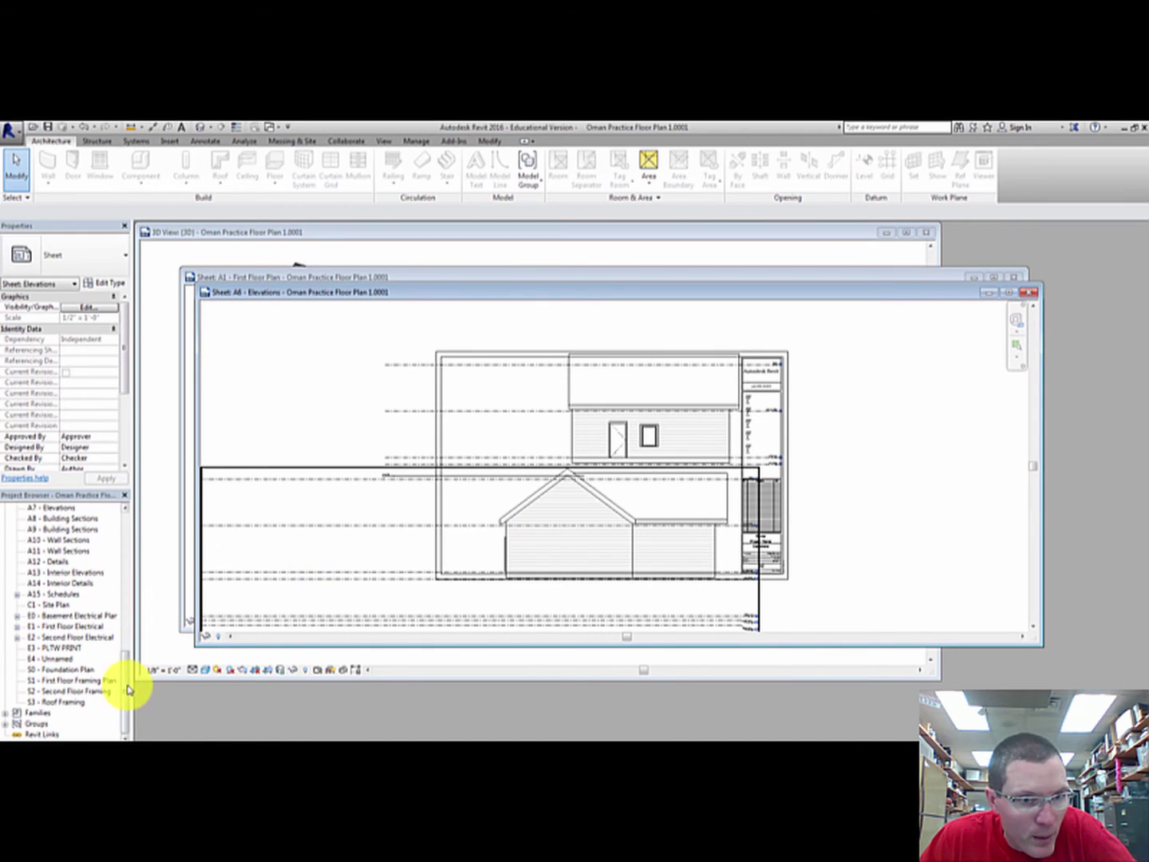
Open sheet A7 - Elevations and place the South elevation in the upper part of the sheet.
left_click_drag(127, 686, 114, 646)
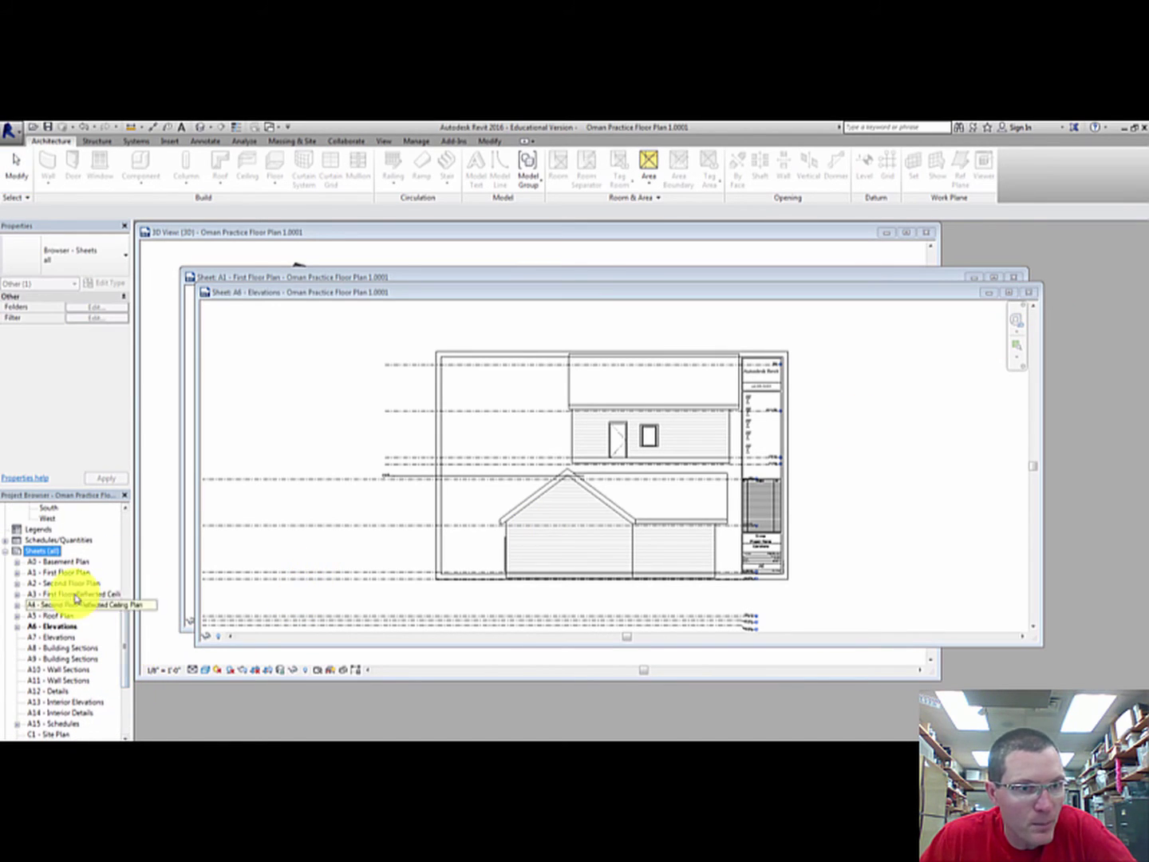
double_click(54, 638)
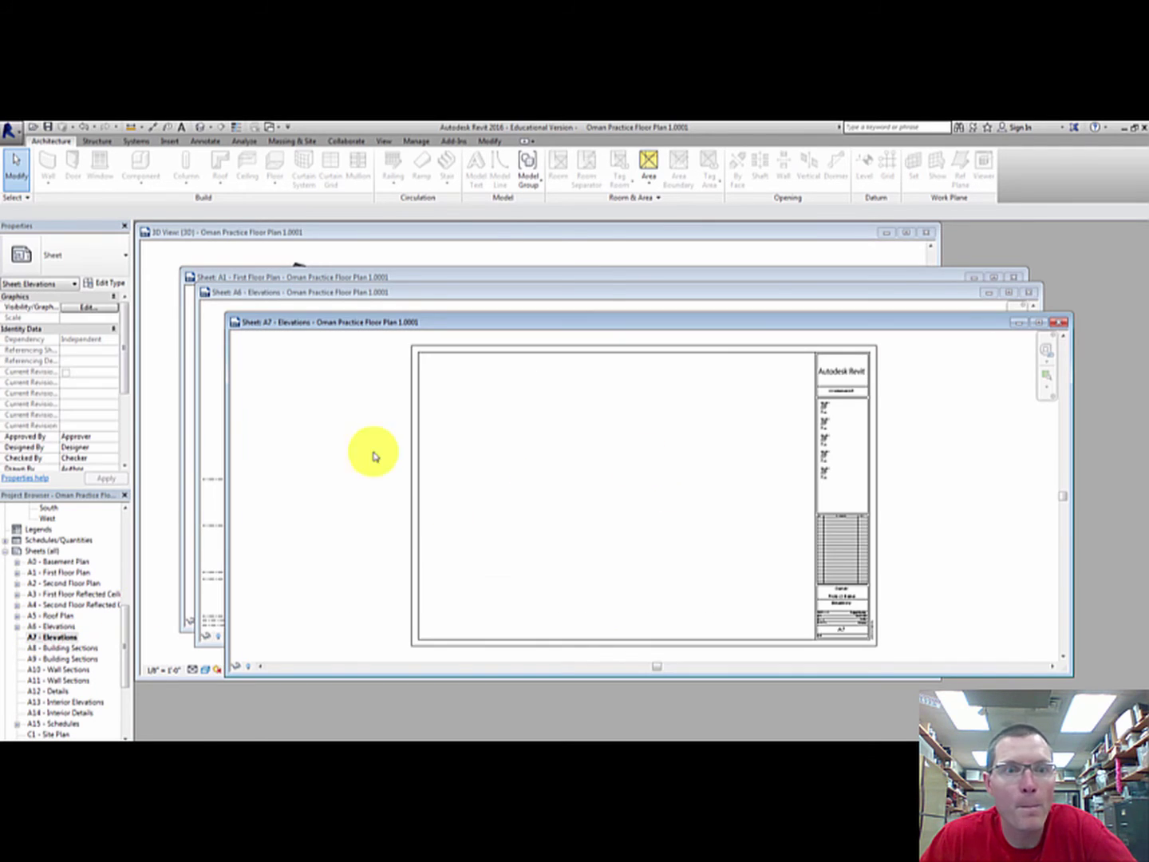
left_click_drag(123, 641, 134, 606)
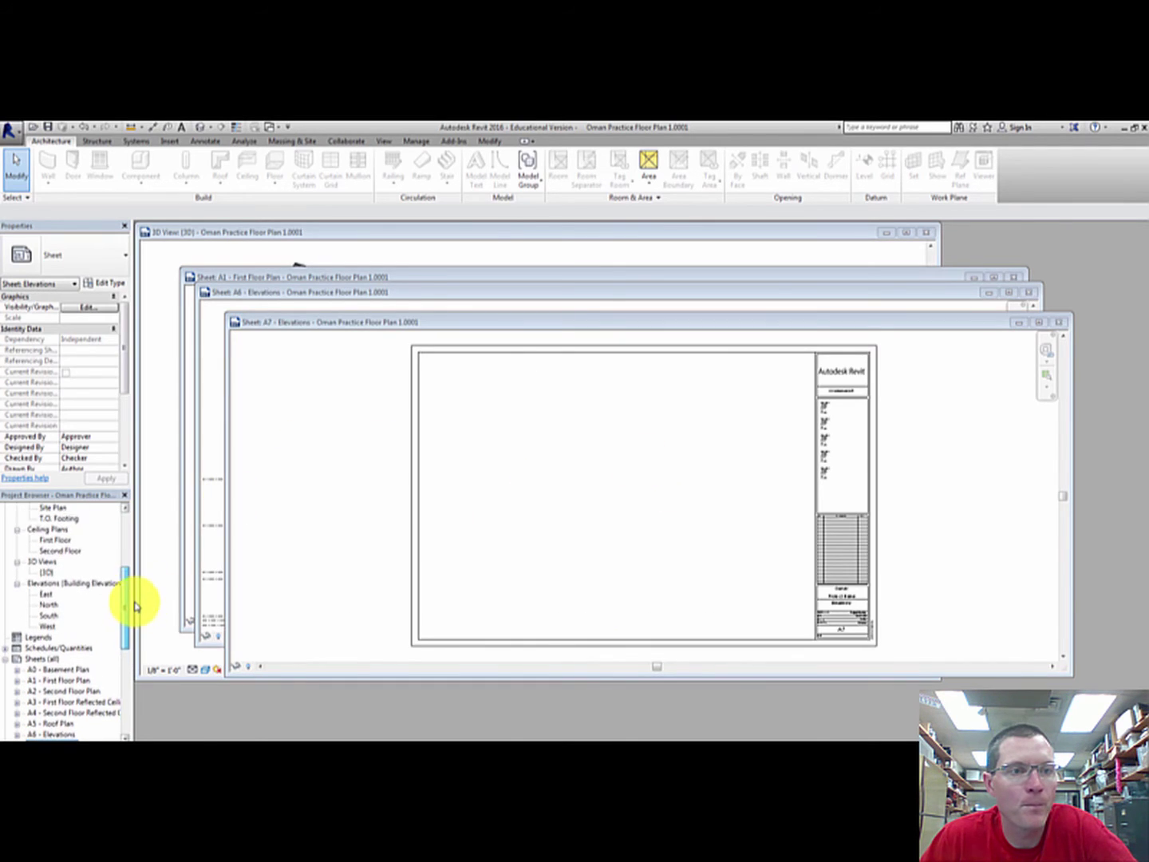
left_click(47, 615)
left_click_drag(712, 449, 693, 443)
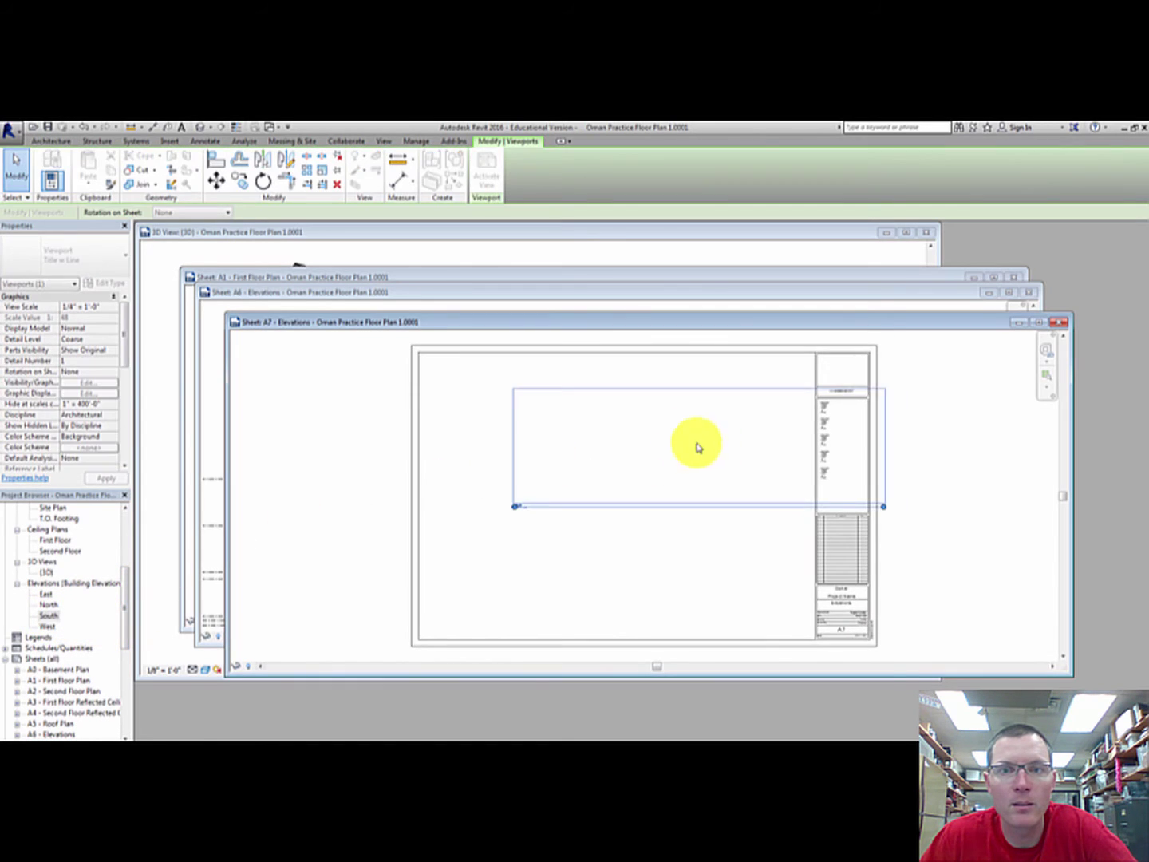
left_click(626, 407)
Set the South elevation viewport's scale to 1/2" = 1'-0" and move it so the house fits in the sheet's upper half.
left_click(87, 306)
left_click(113, 307)
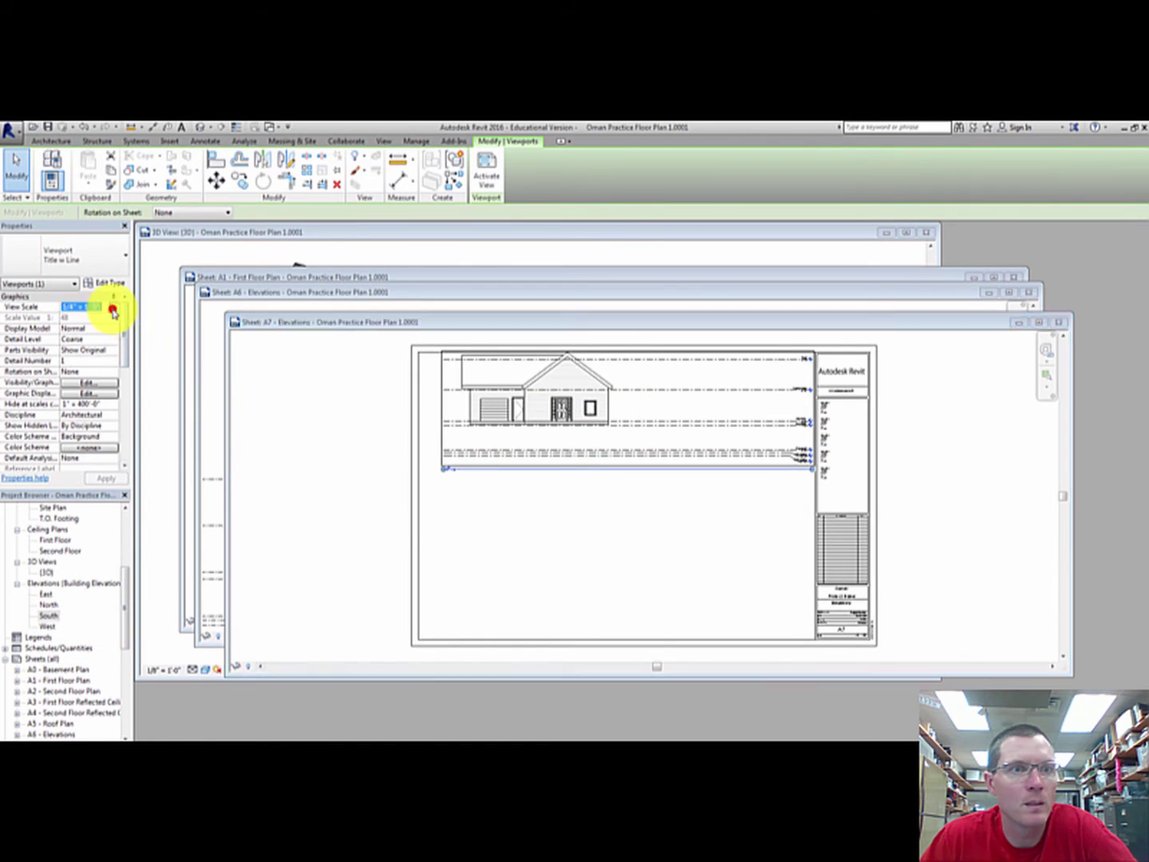
left_click(92, 347)
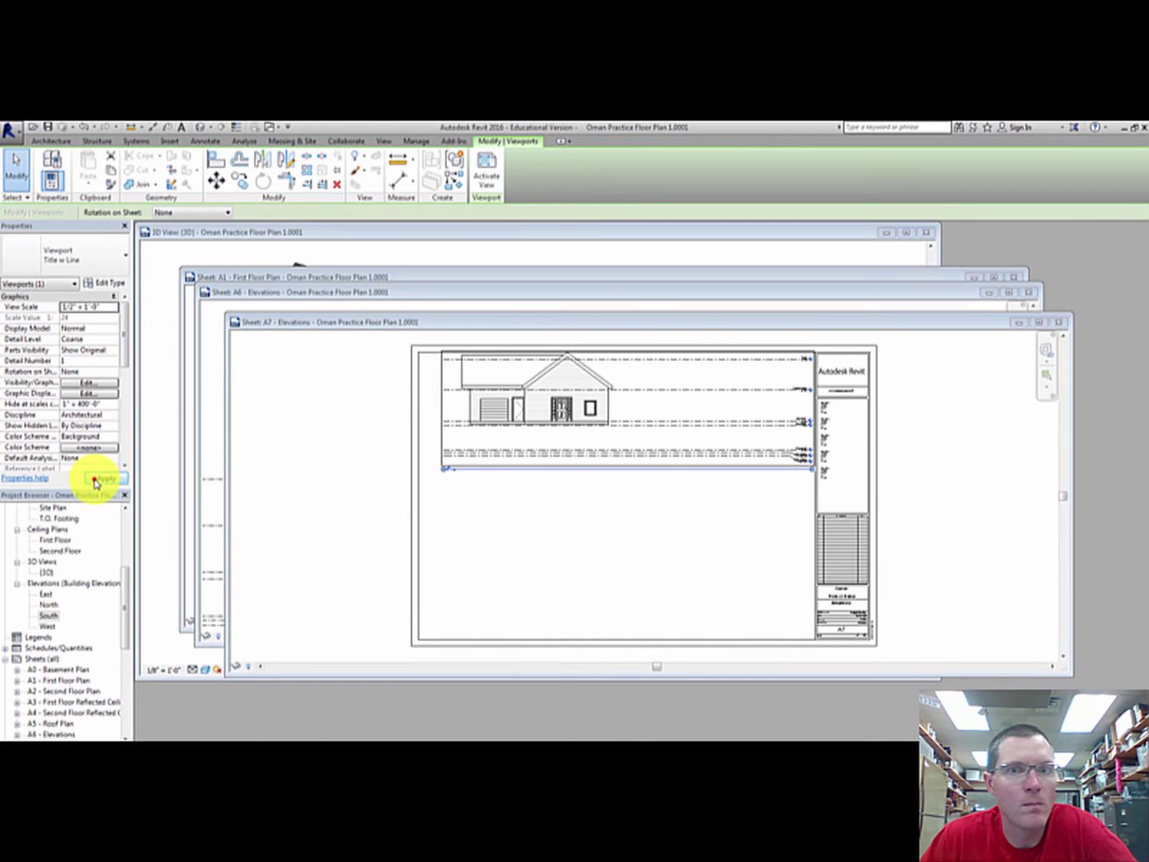
left_click(96, 477)
scroll(488, 409, "down", 2)
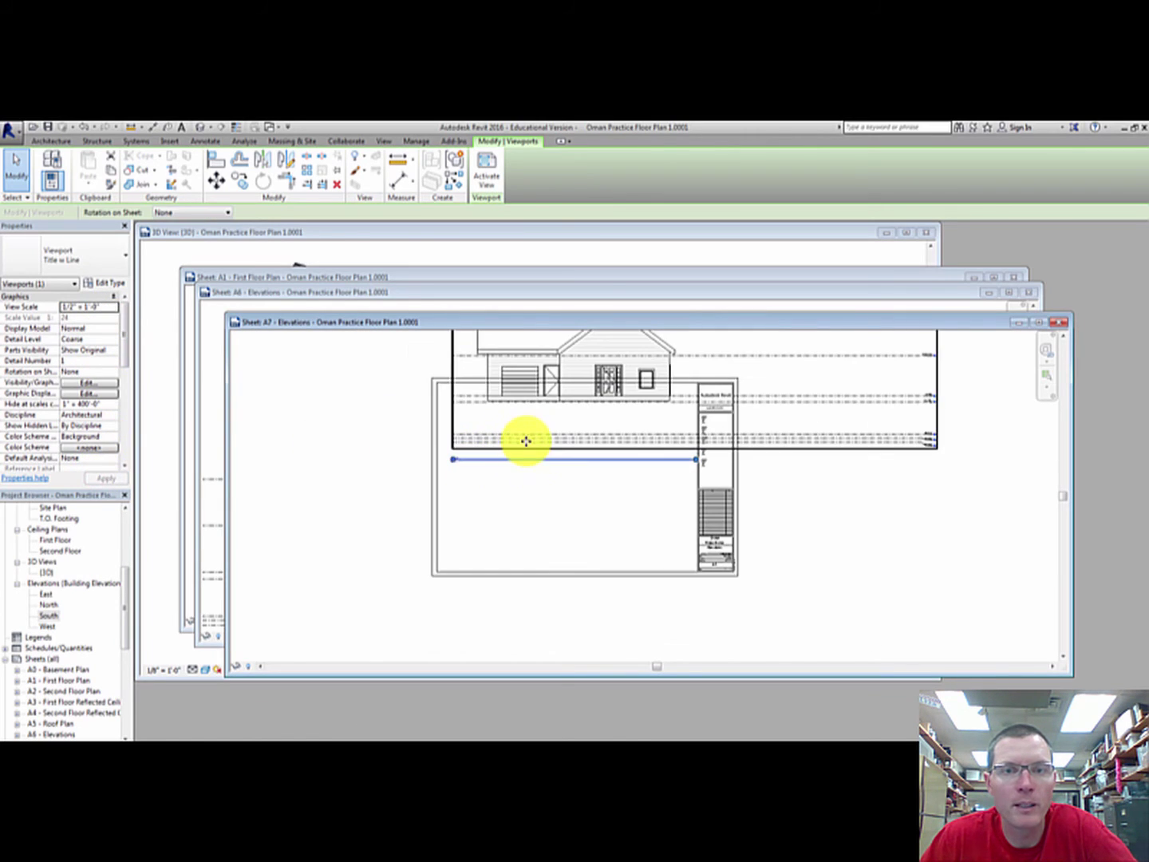
left_click_drag(524, 446, 513, 513)
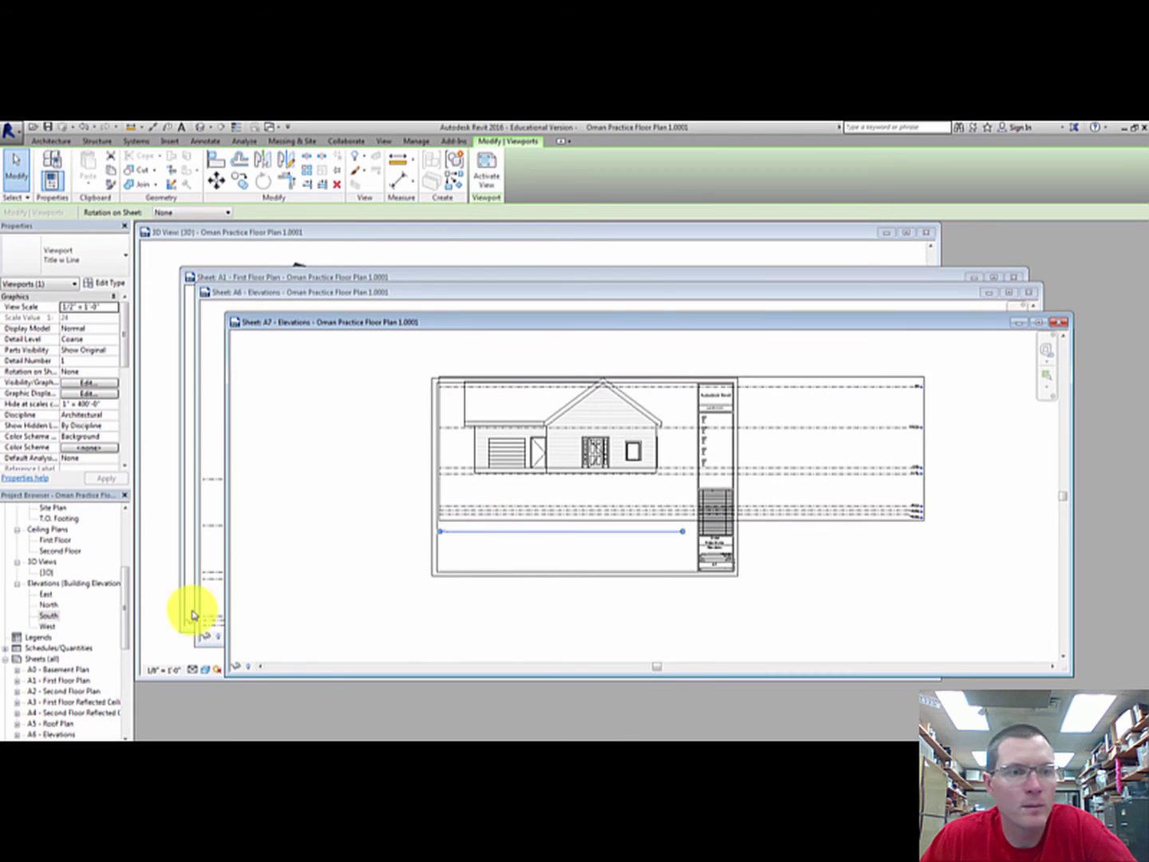
Place the West elevation on sheet A7 below the South elevation's house.
left_click(49, 628)
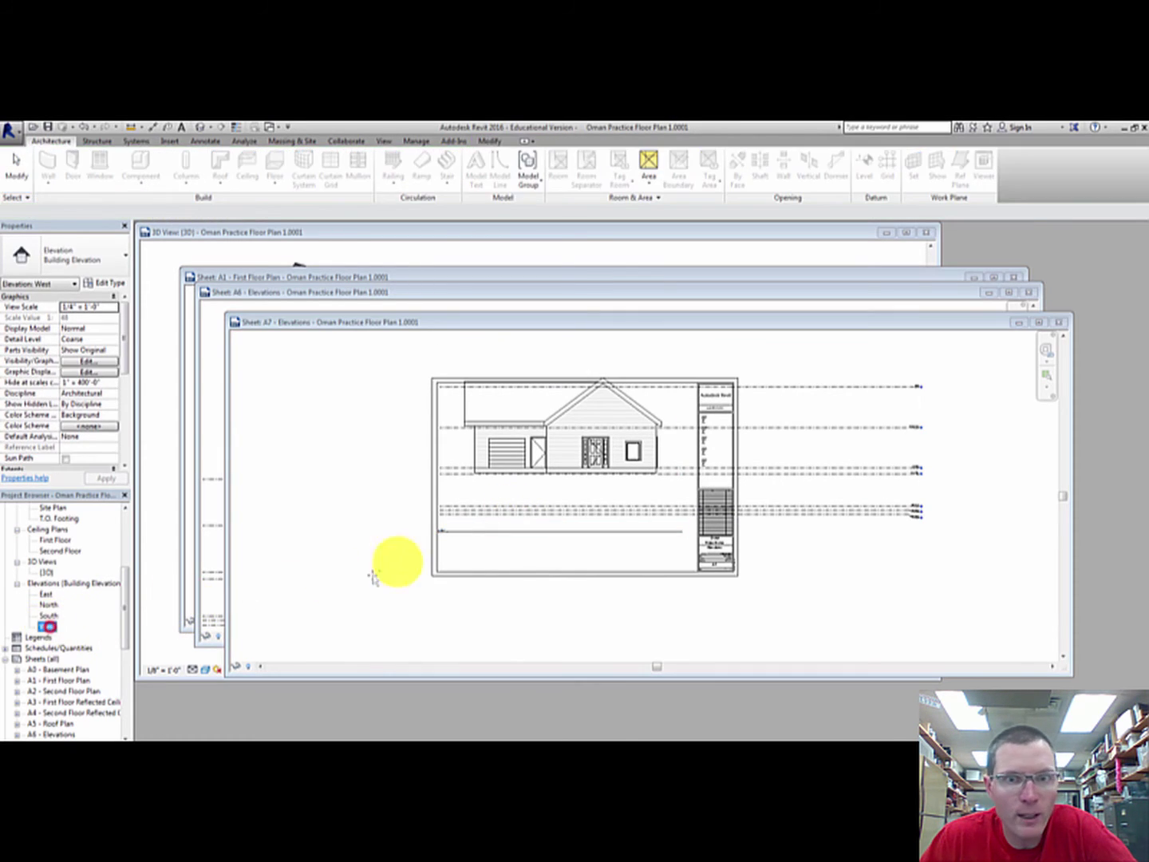
left_click_drag(550, 541, 552, 538)
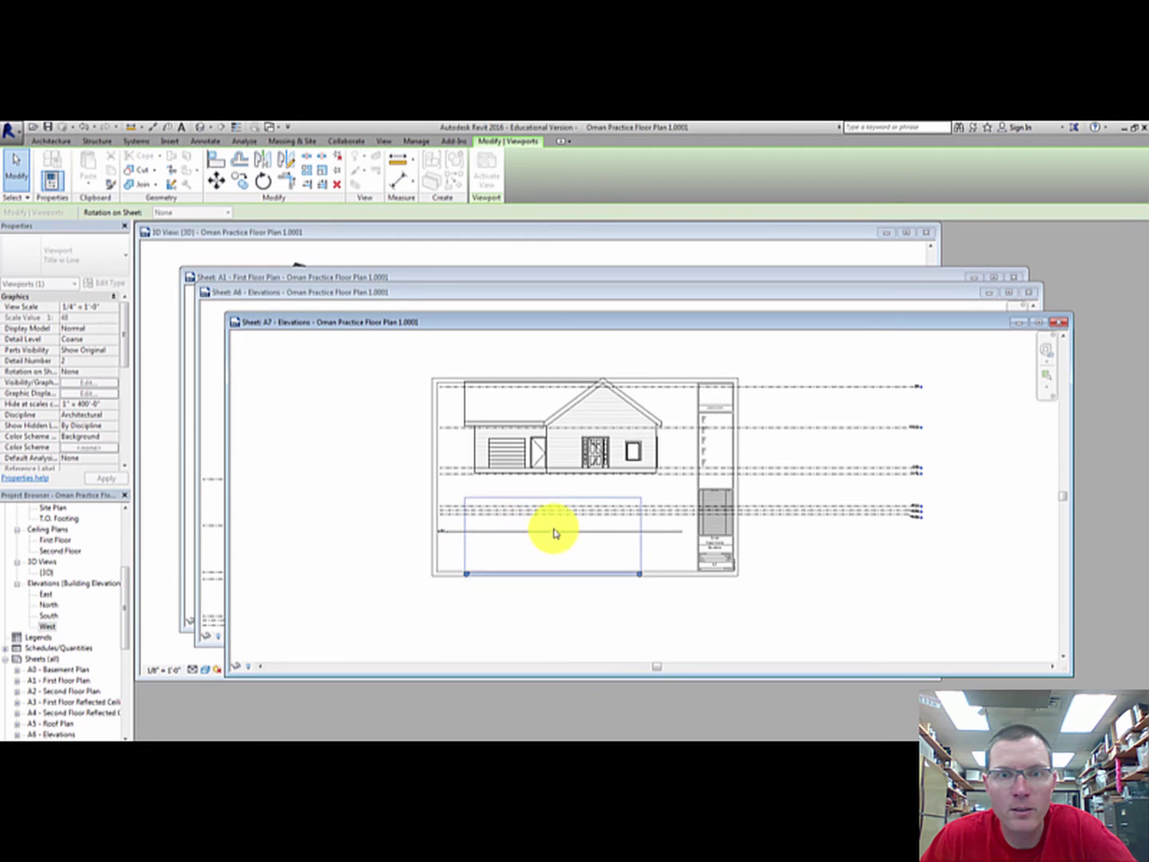
left_click(492, 543)
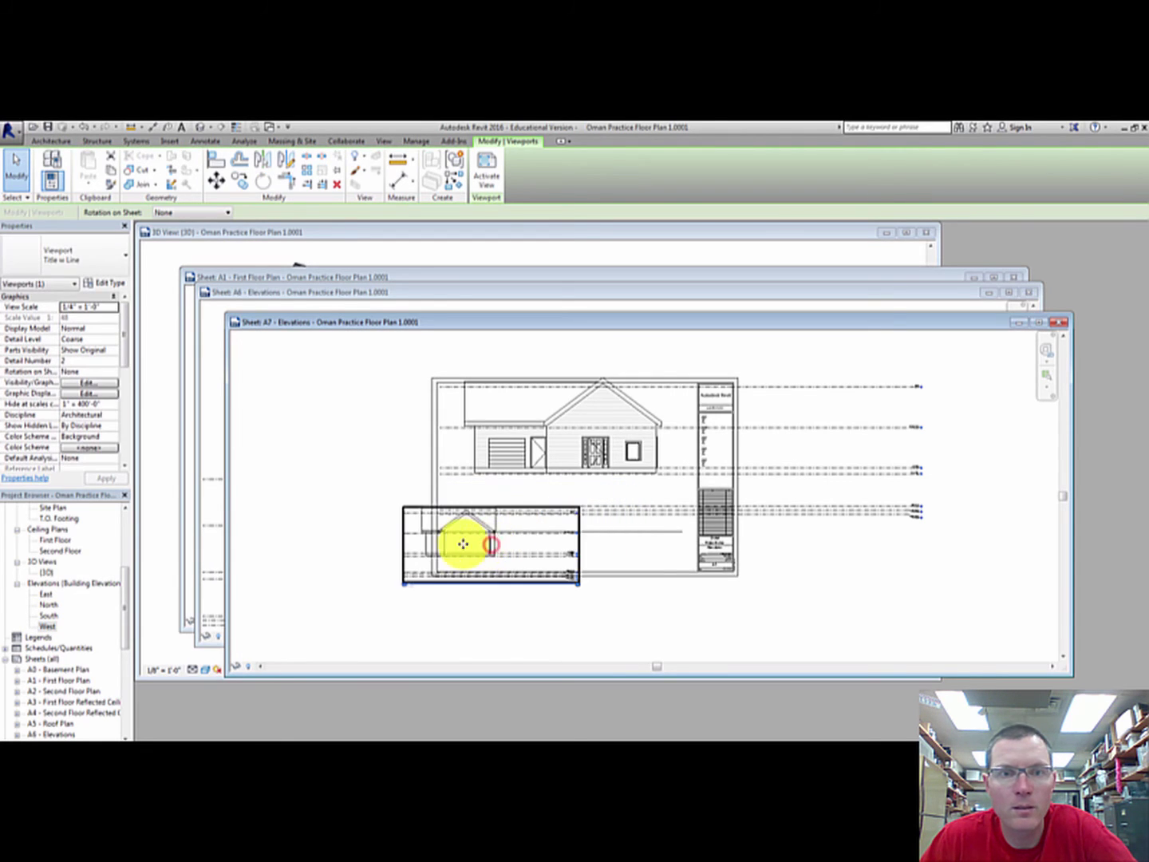
Set the West elevation viewport's scale to 1/2" = 1'-0" and move its house directly below the South elevation's house.
left_click(115, 308)
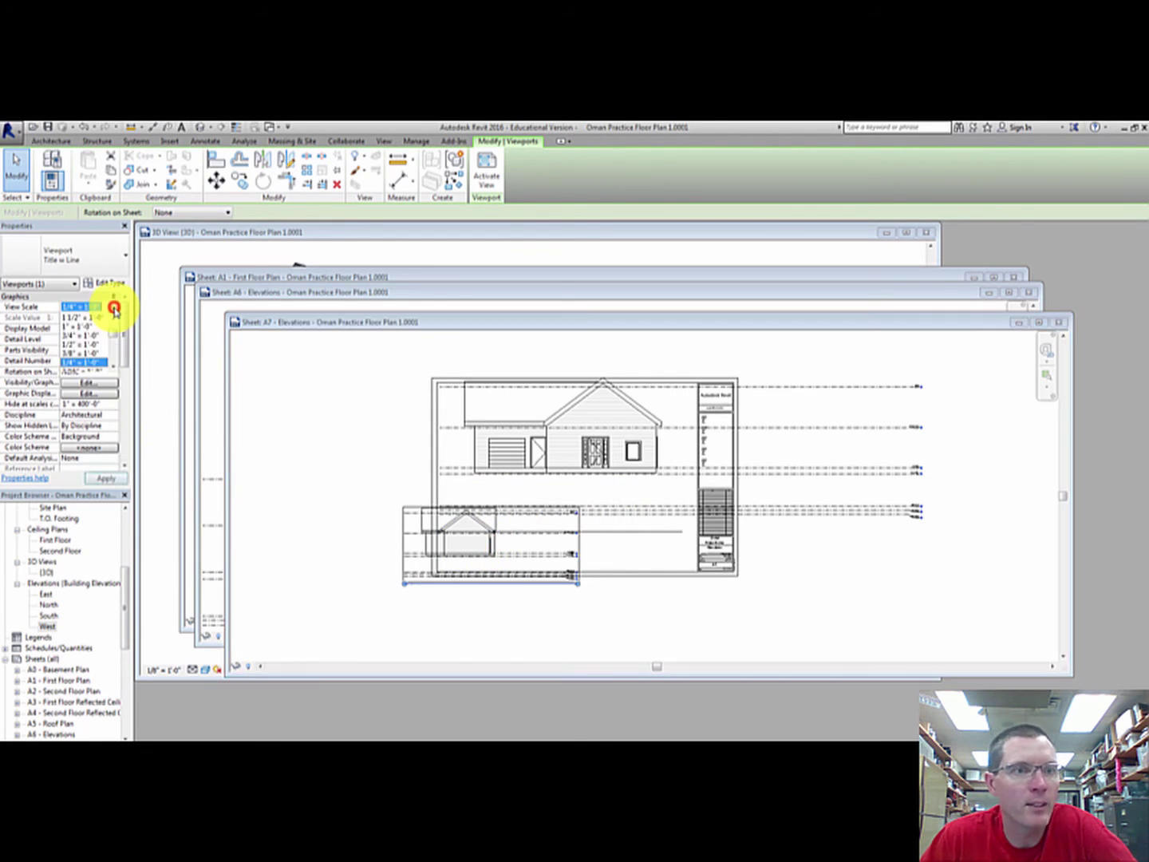
left_click(92, 348)
left_click(107, 481)
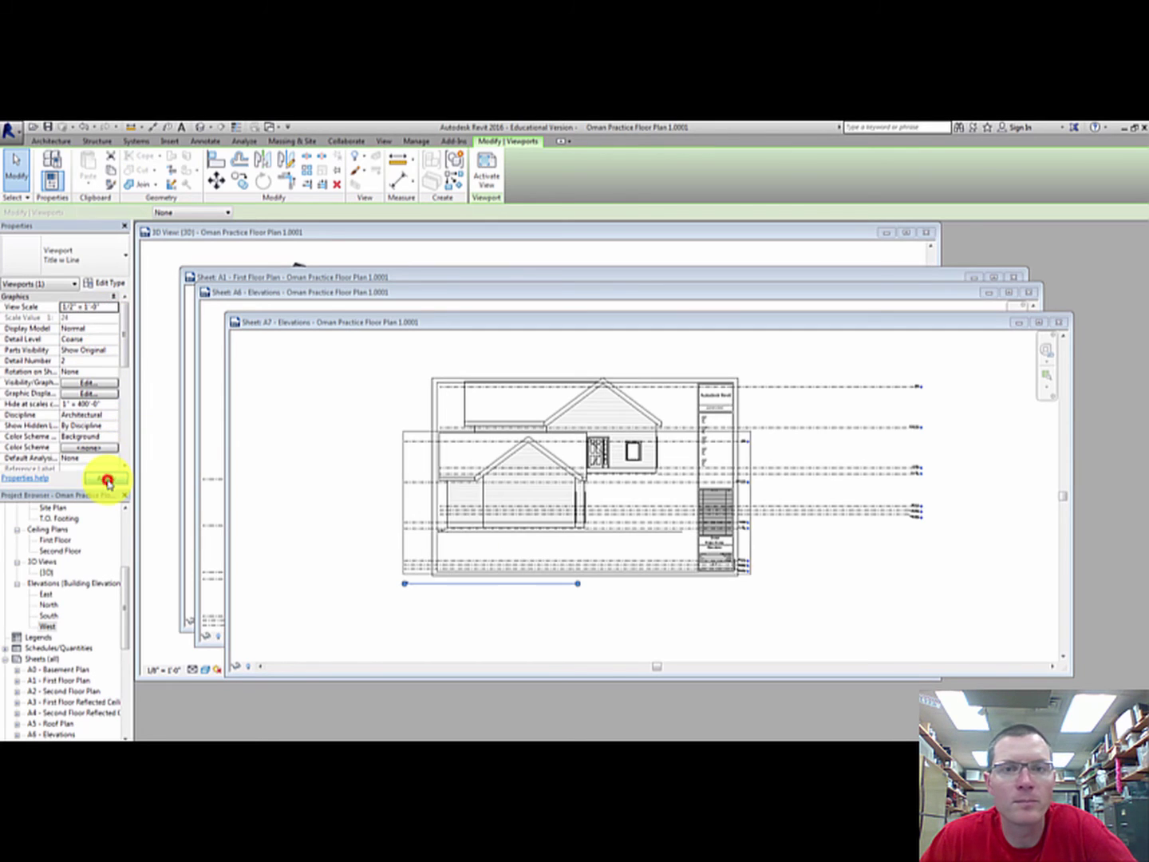
left_click_drag(535, 480, 557, 532)
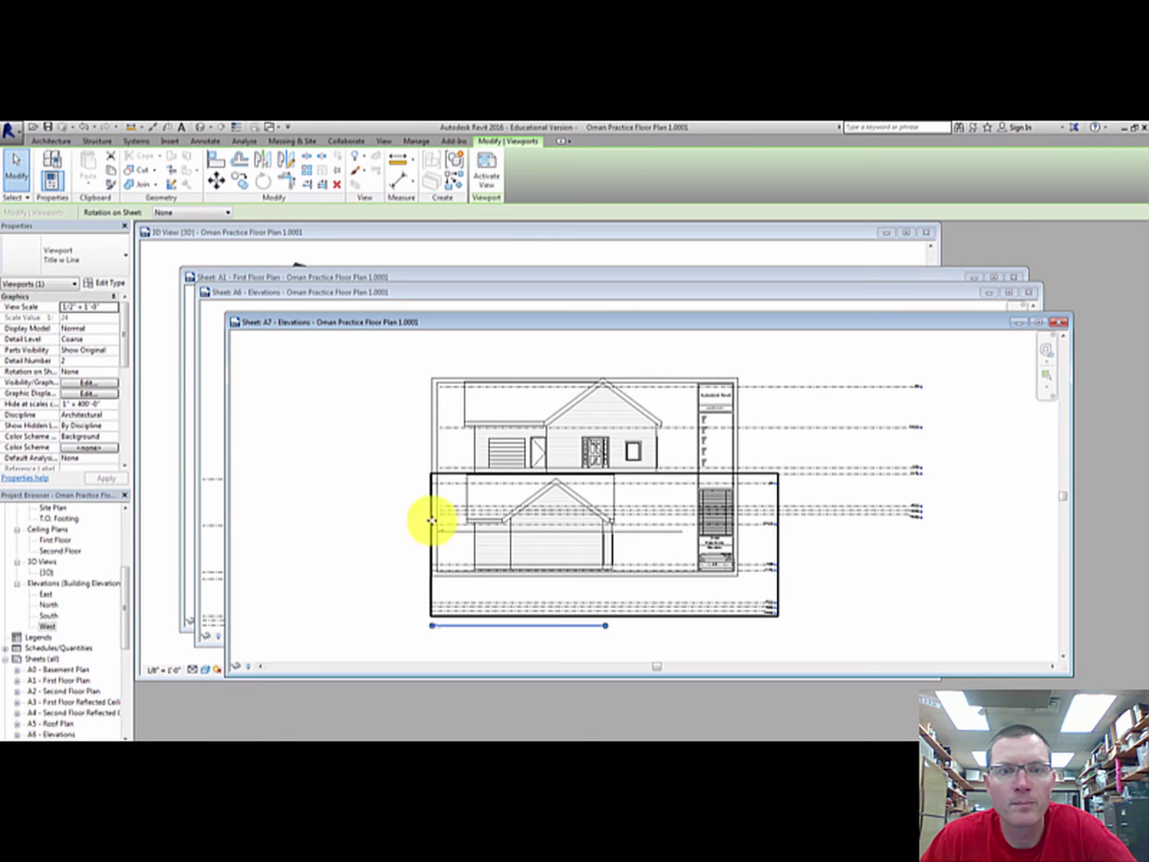
left_click(391, 494)
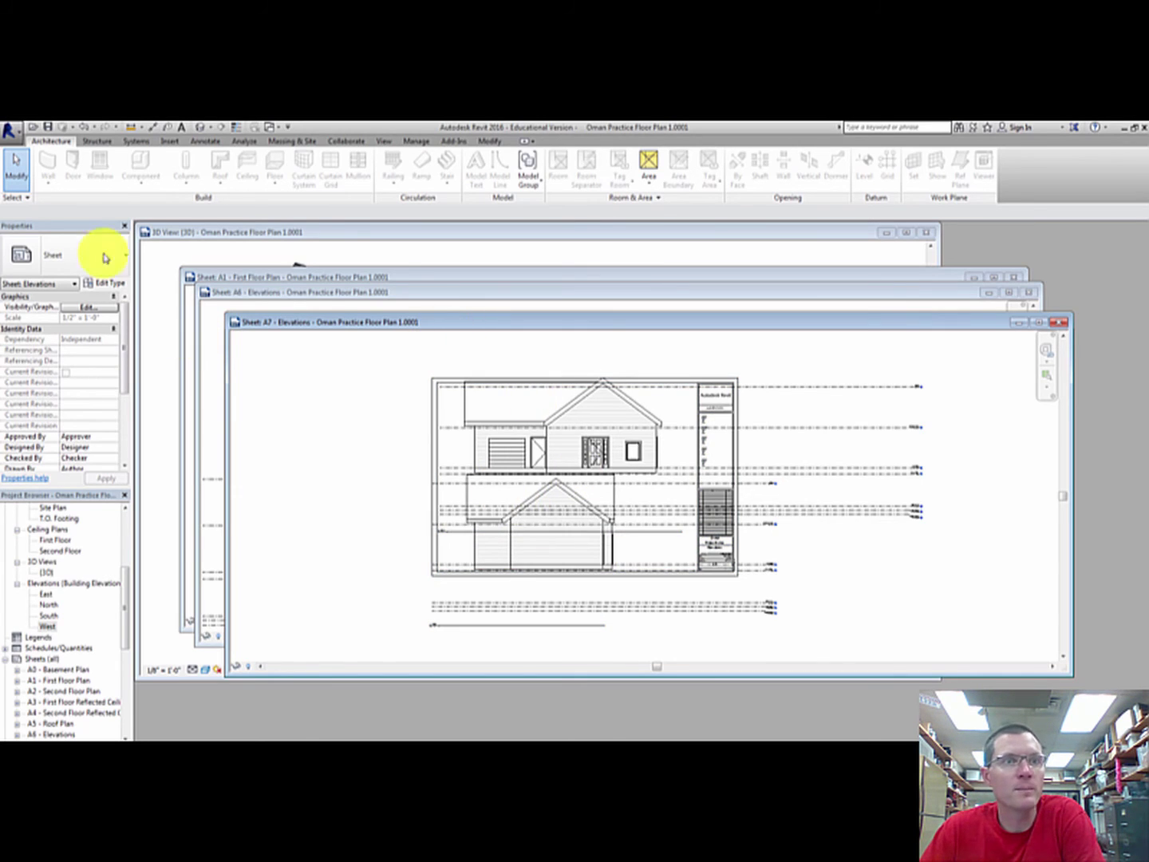
Start a print on the EJH_202PLTW_HPCP5525dn printer with the print range set to selected views/sheets.
left_click(16, 130)
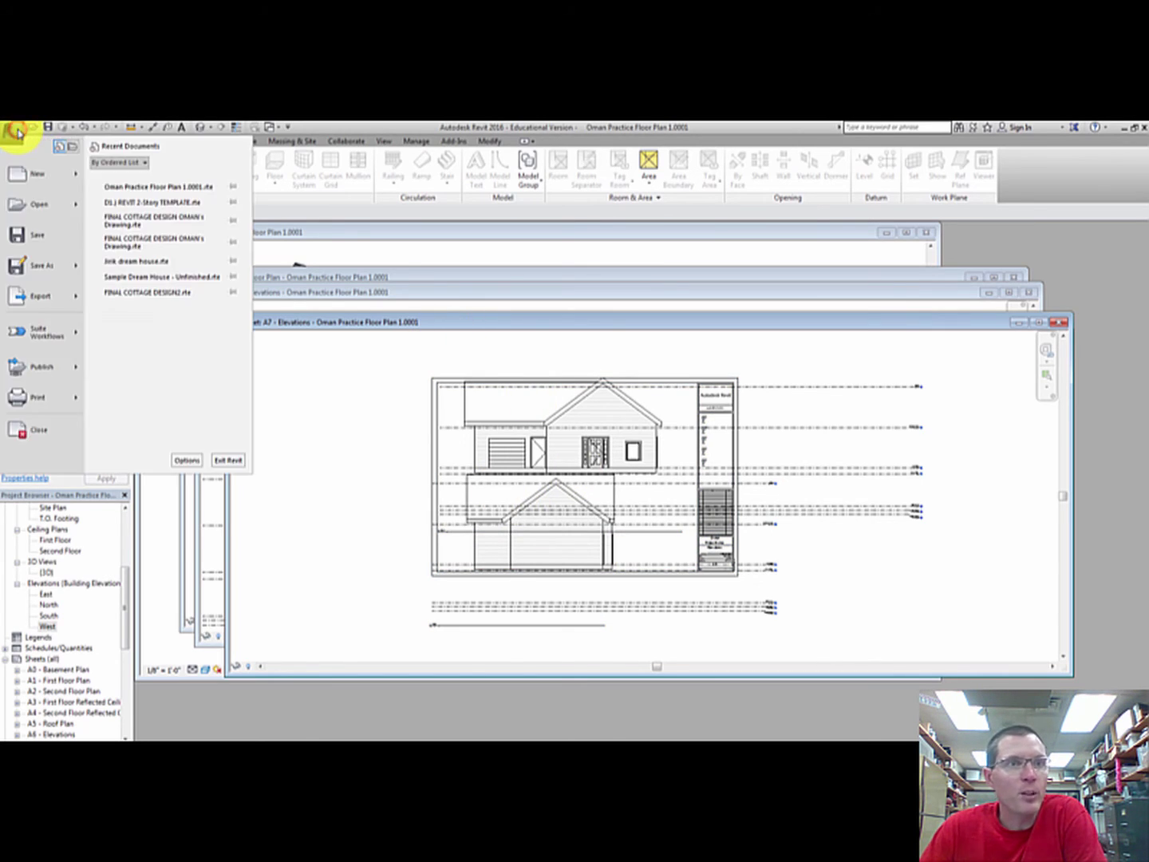
left_click(34, 392)
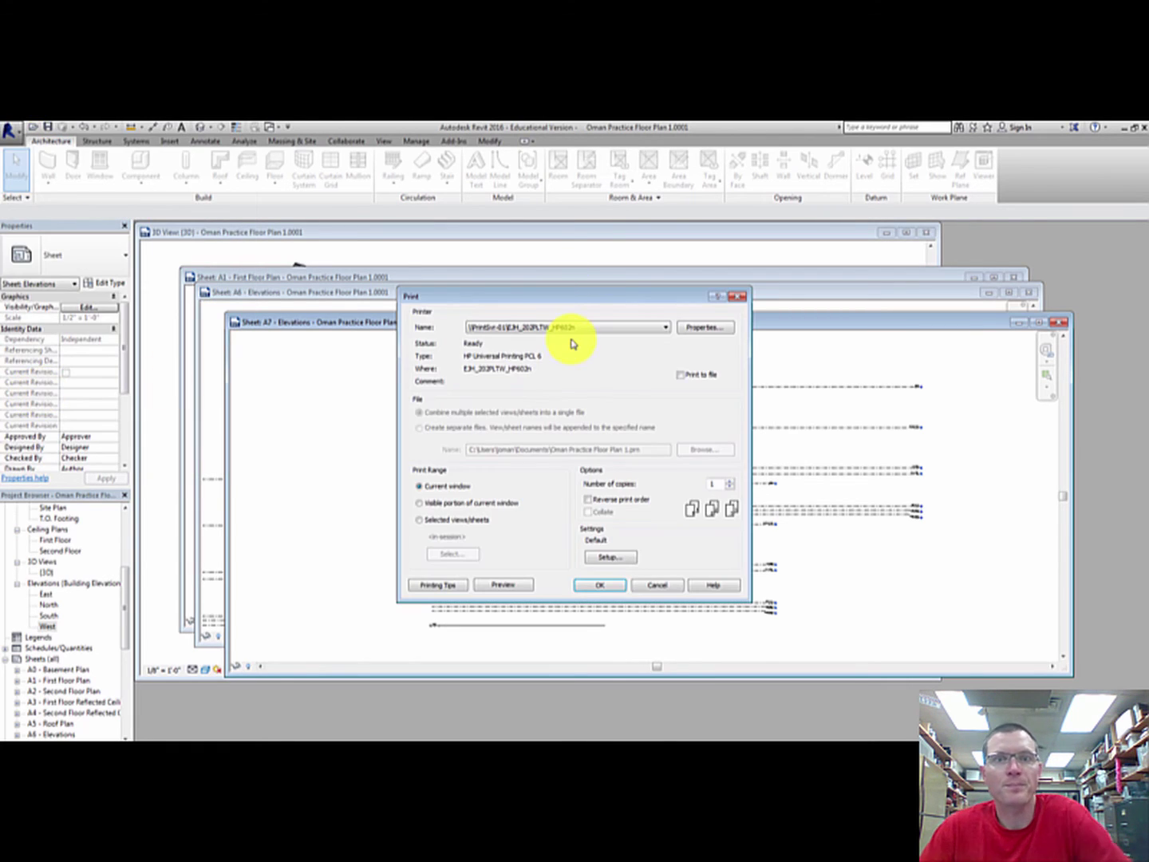
left_click(664, 331)
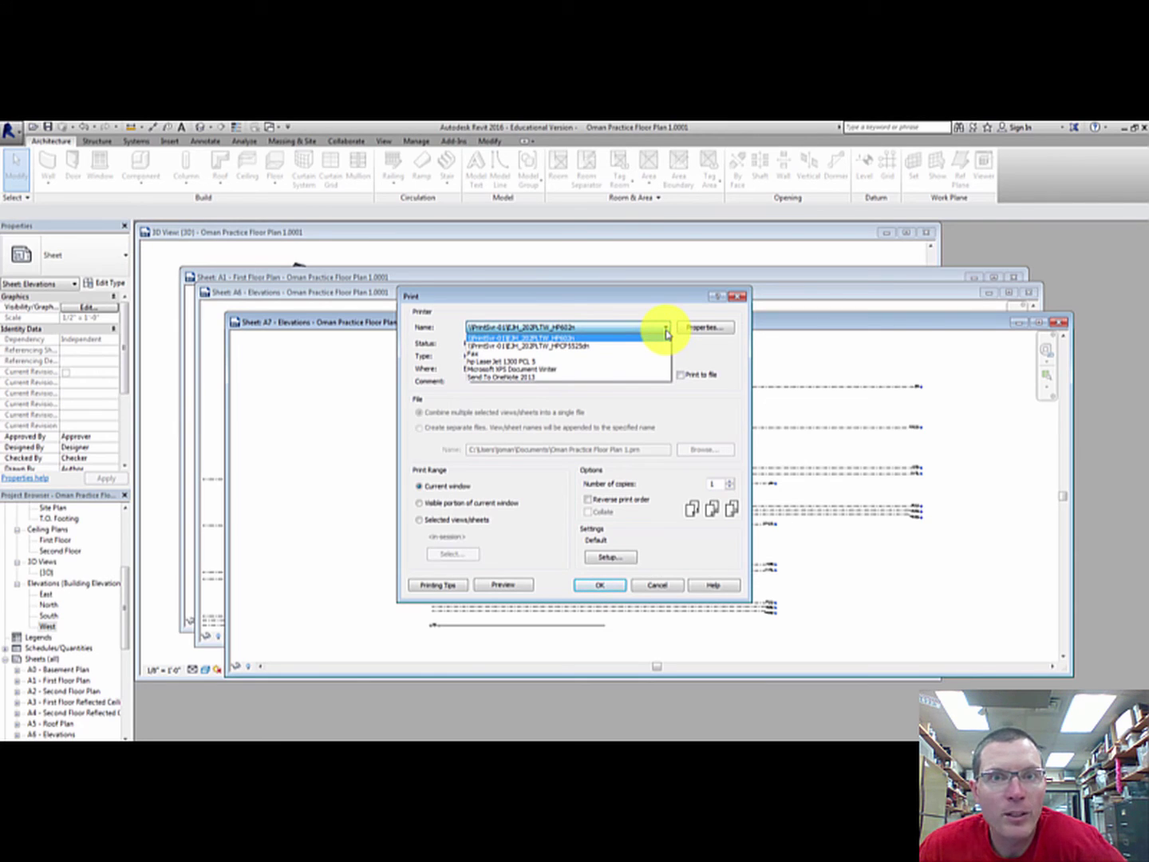
left_click(575, 346)
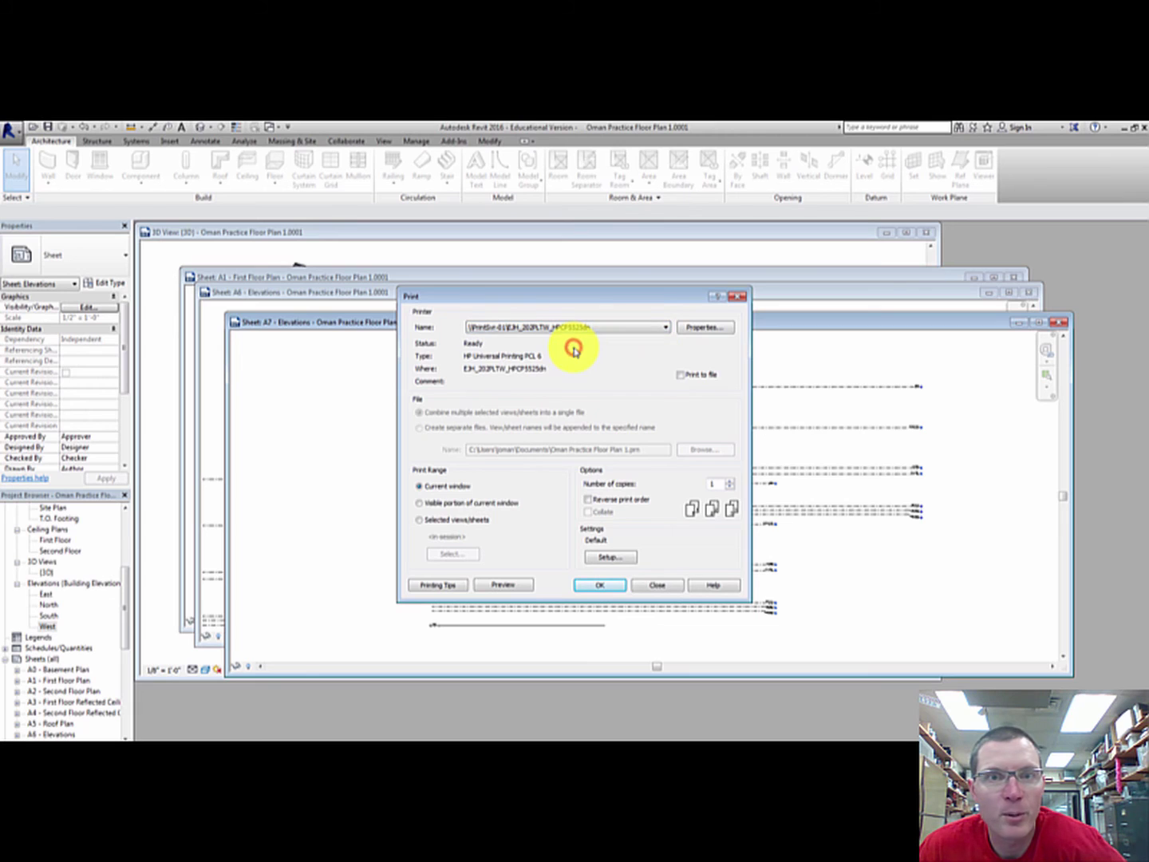
left_click(418, 520)
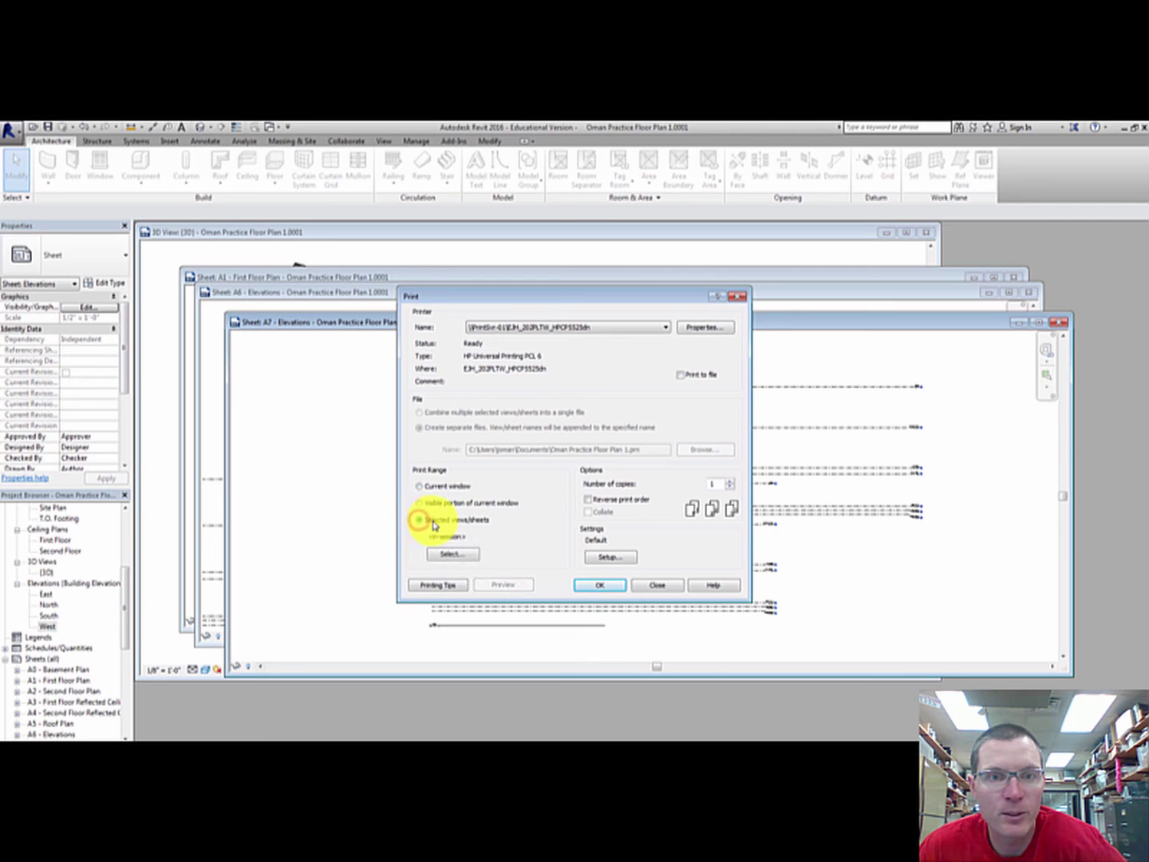
Choose sheets A1 - First Floor Plan, A6 - Elevations and A7 - Elevations as the sheets to print and send the print job.
left_click(465, 556)
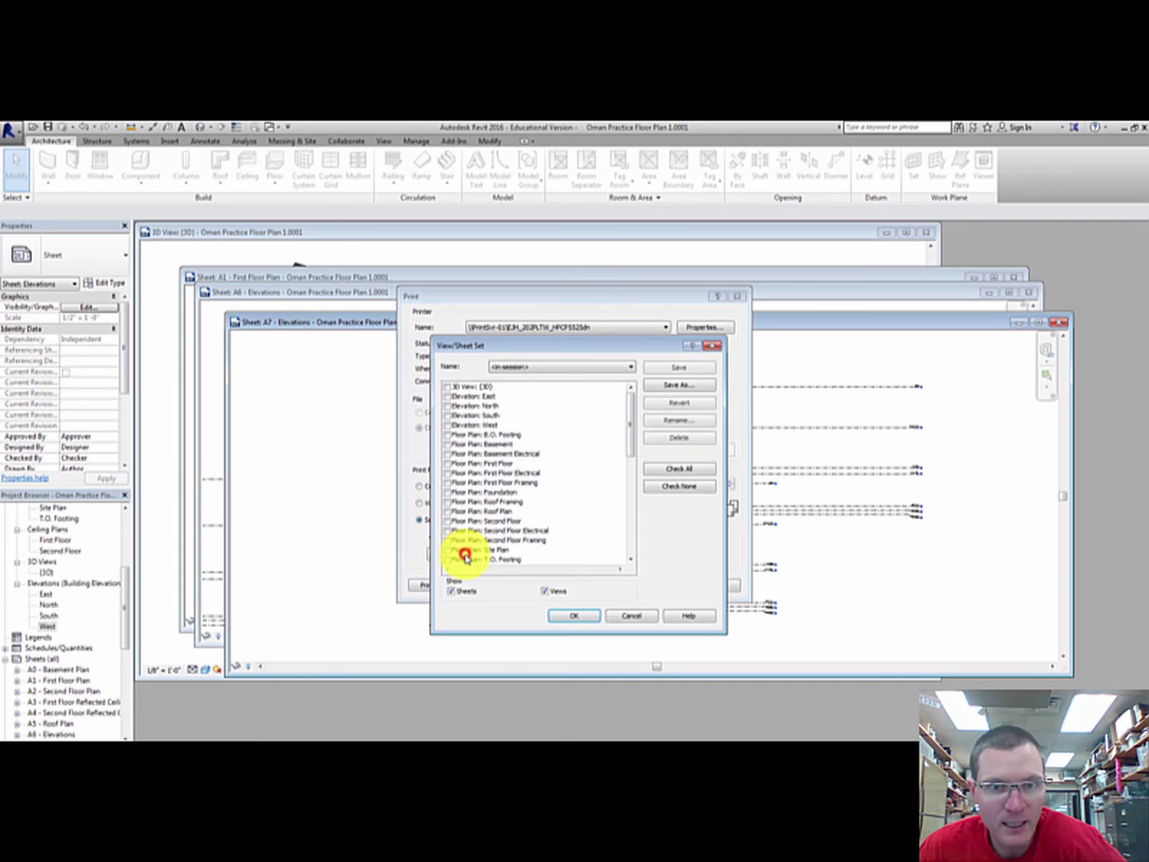
left_click_drag(631, 437, 633, 488)
left_click(447, 443)
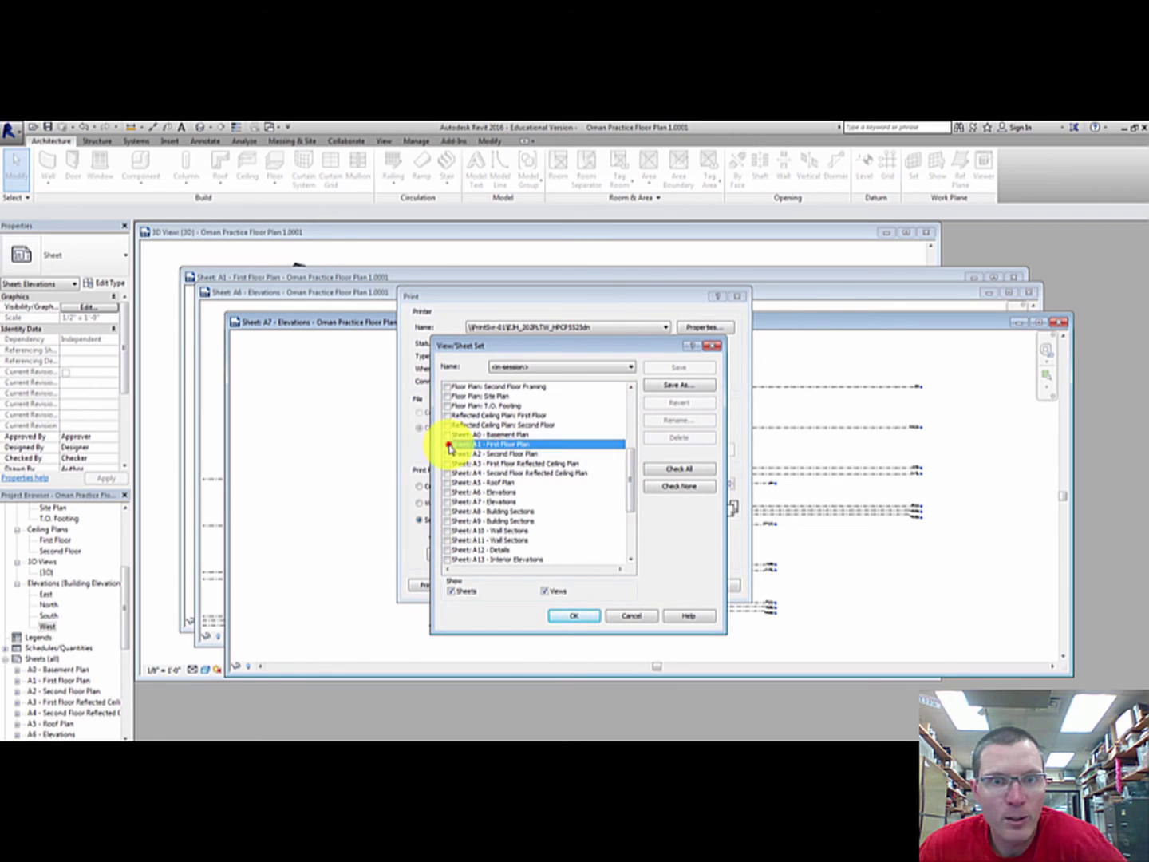
left_click(446, 491)
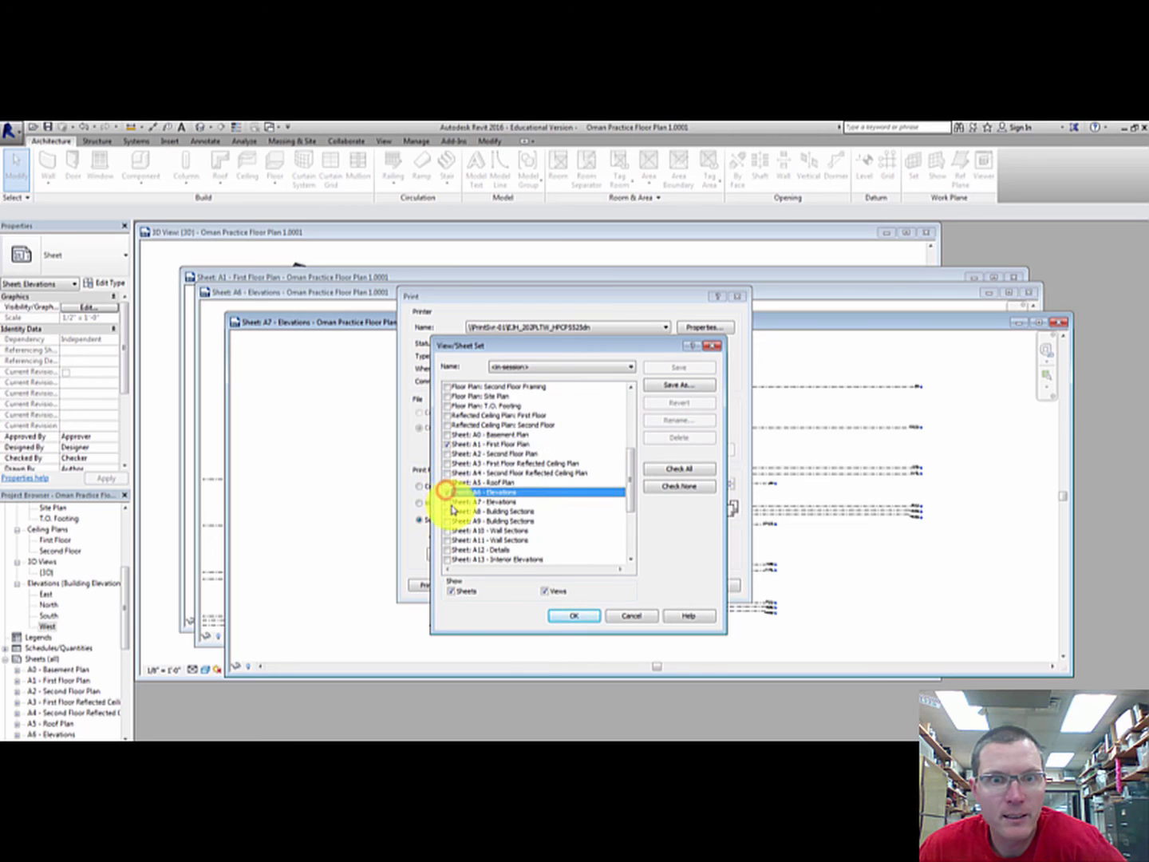
left_click(452, 500)
left_click_drag(630, 478, 633, 535)
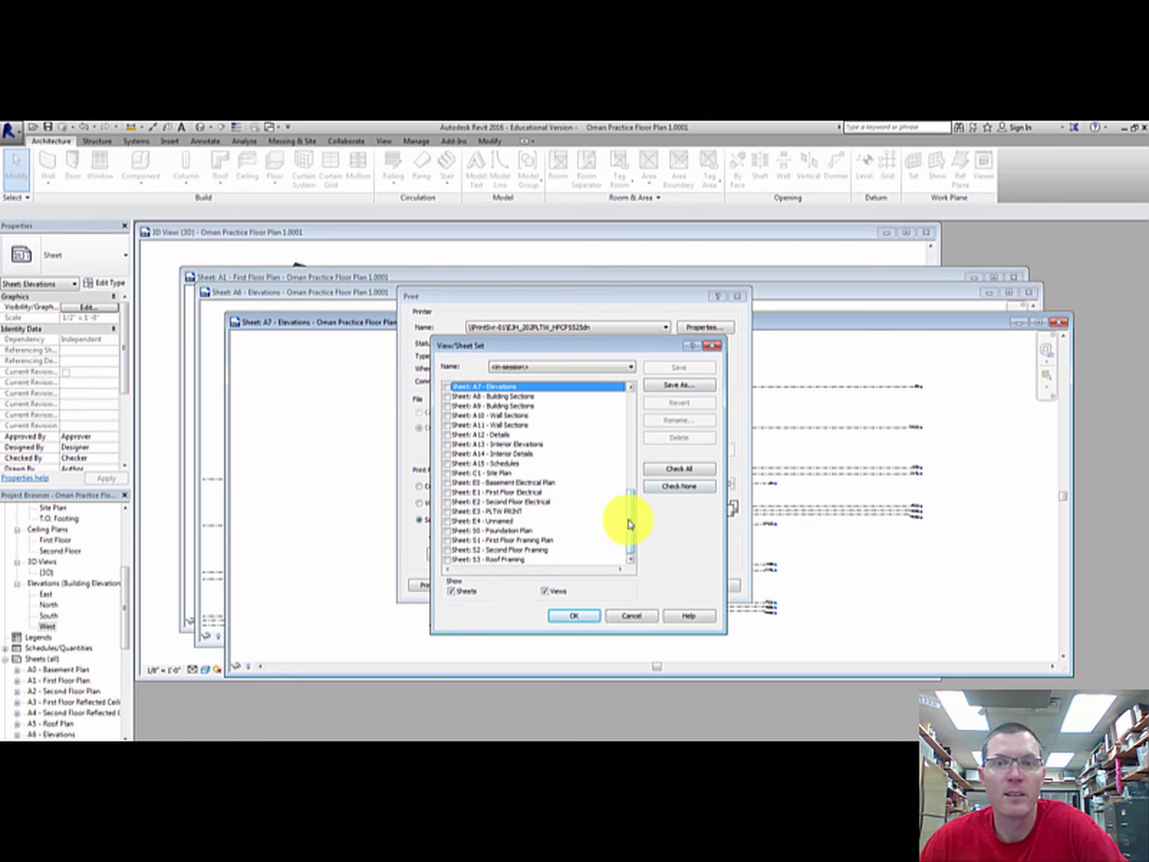
left_click_drag(629, 526, 636, 479)
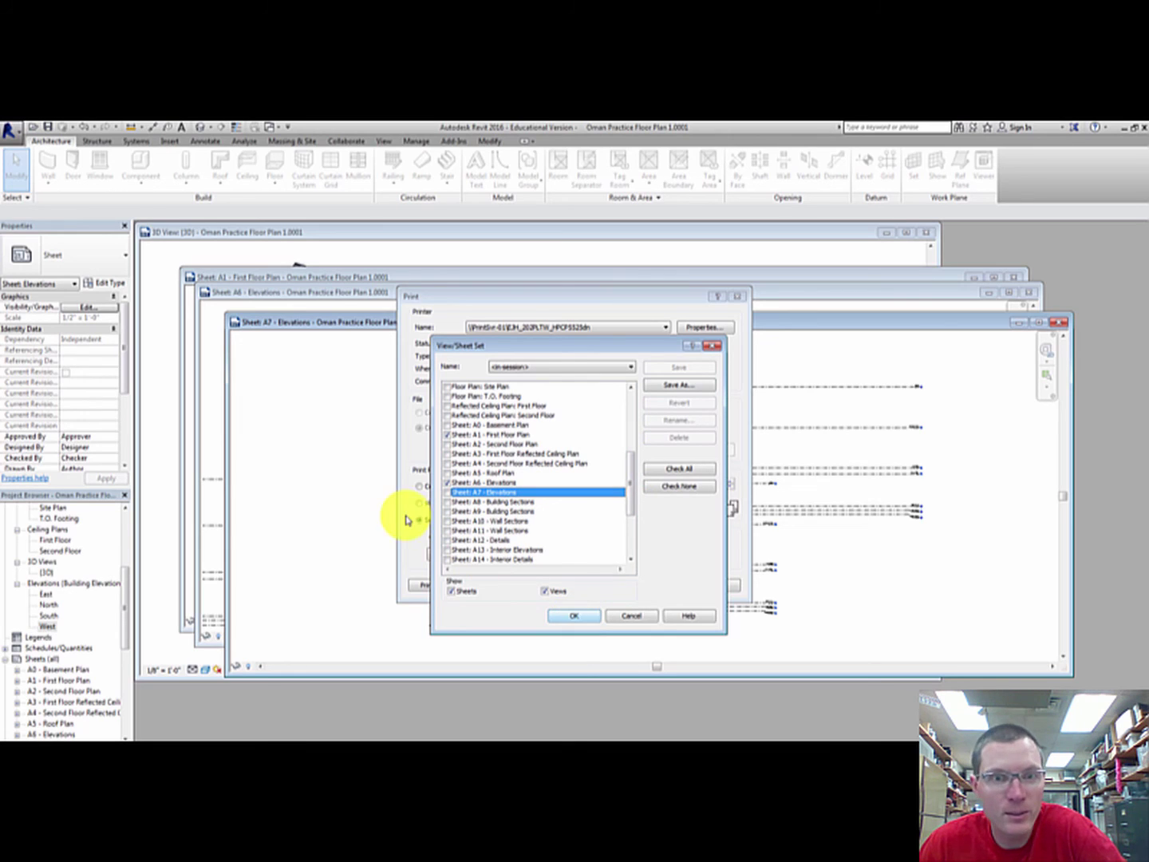
left_click(447, 492)
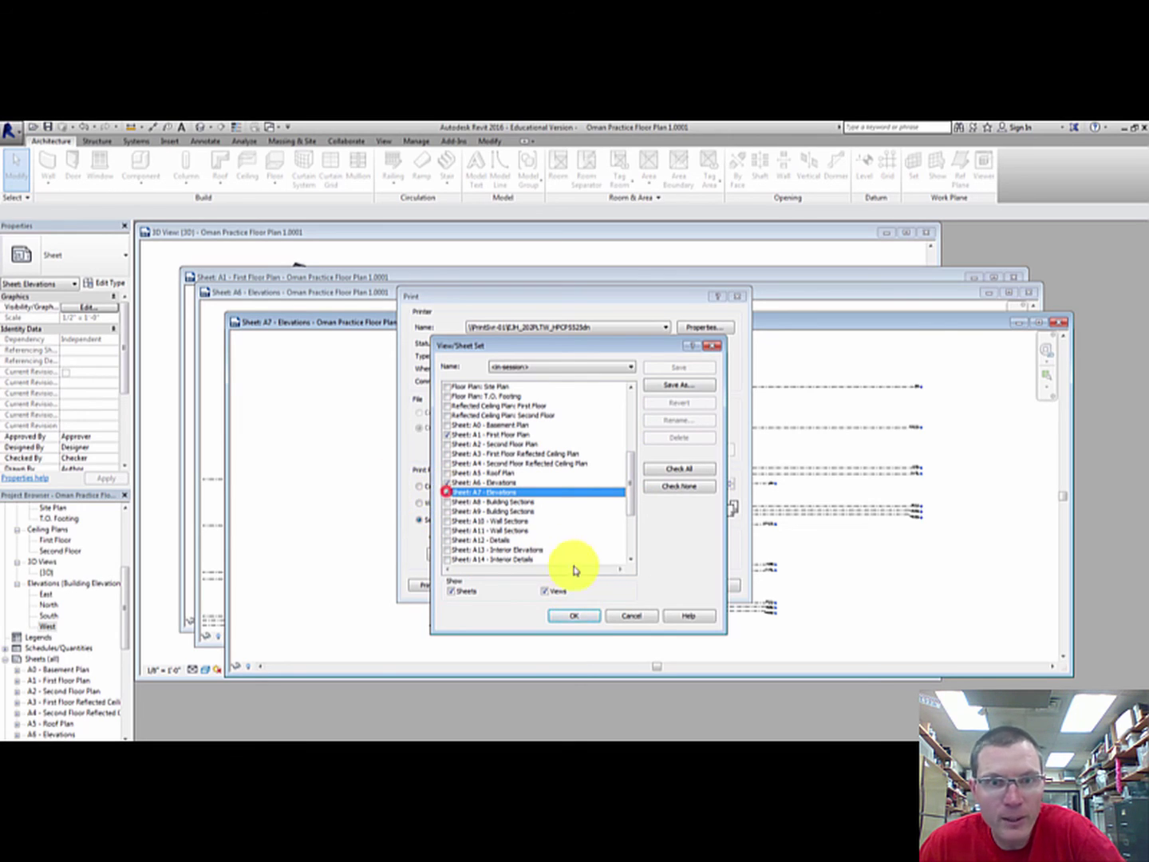
left_click(575, 616)
left_click(607, 457)
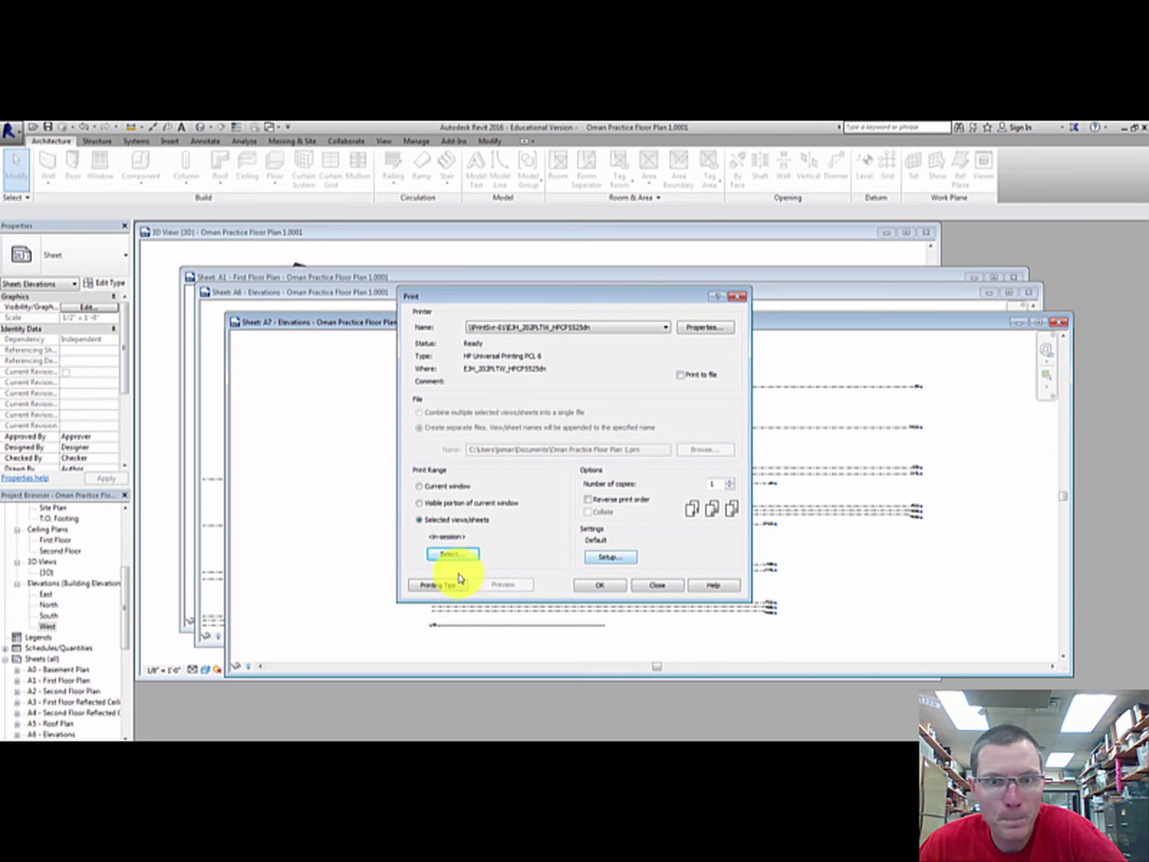
left_click(590, 586)
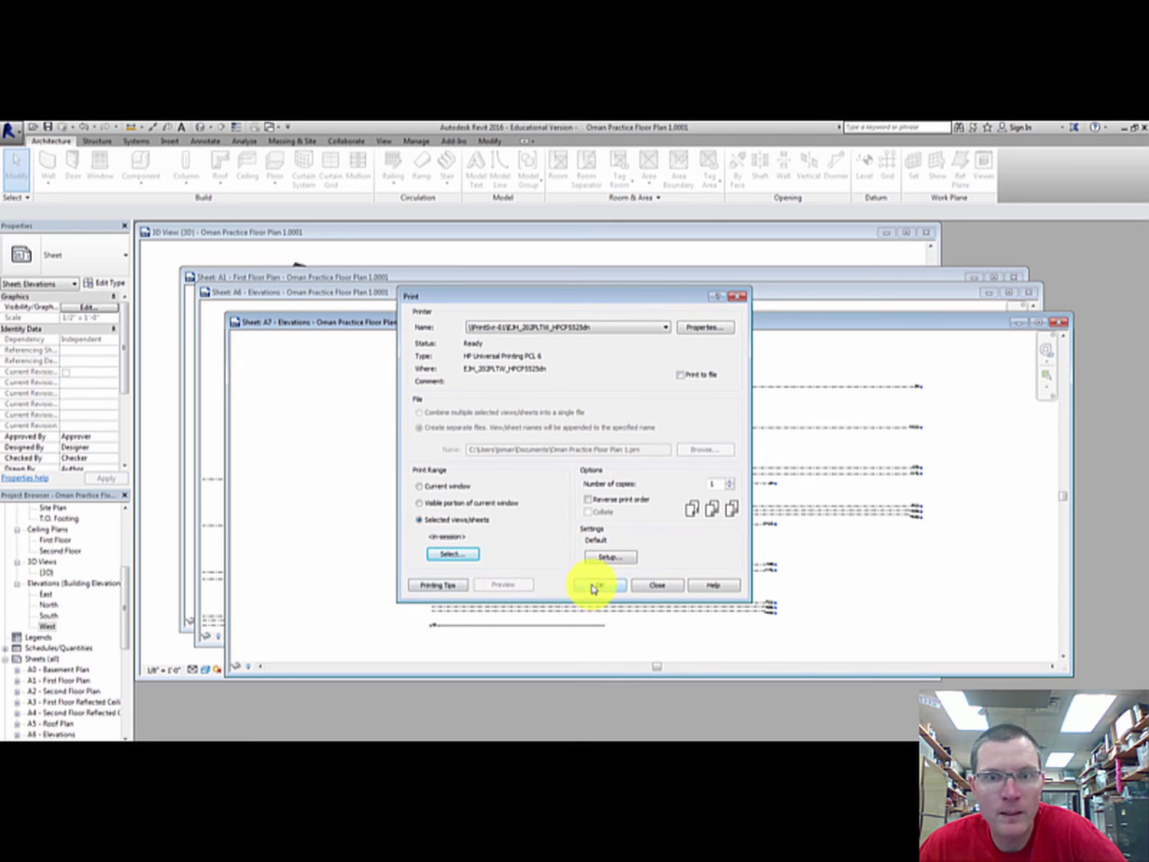